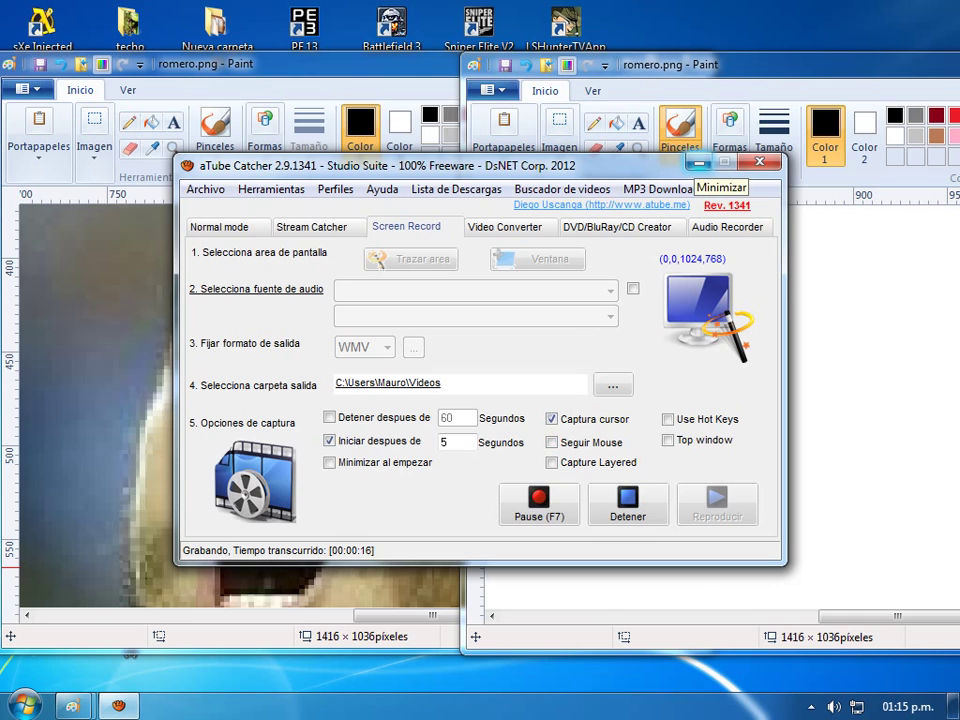
Minimize the aTube Catcher recorder and paint two solid black nostrils on the blank canvas, following the reference photo
click(699, 162)
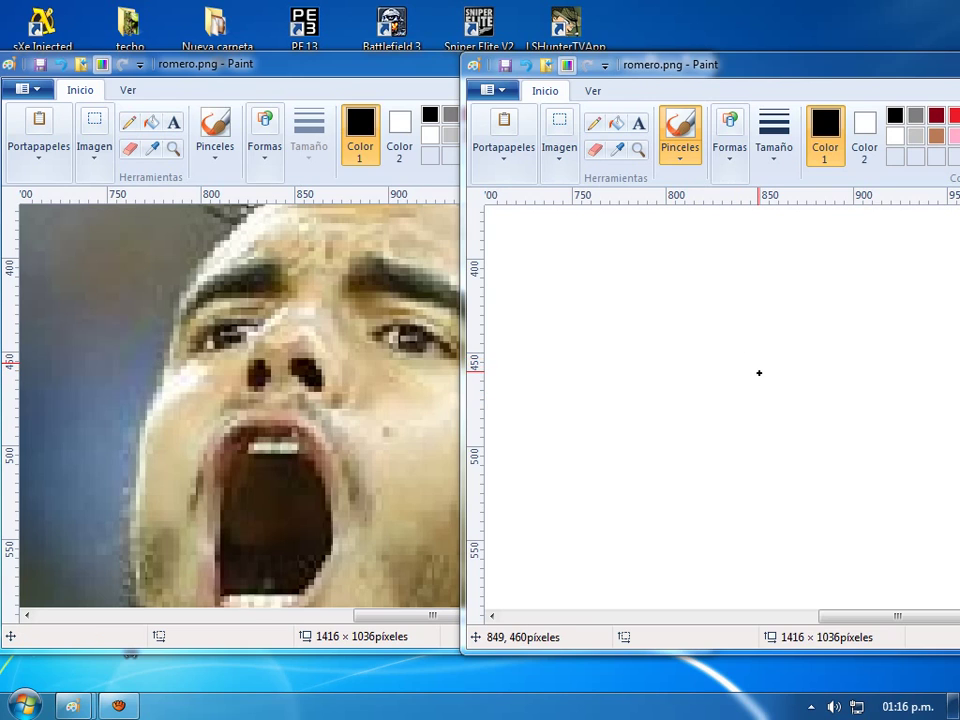
mouse_move(759, 377)
mouse_down()
mouse_move(774, 379)
mouse_move(765, 363)
mouse_move(770, 389)
mouse_move(784, 382)
mouse_up()
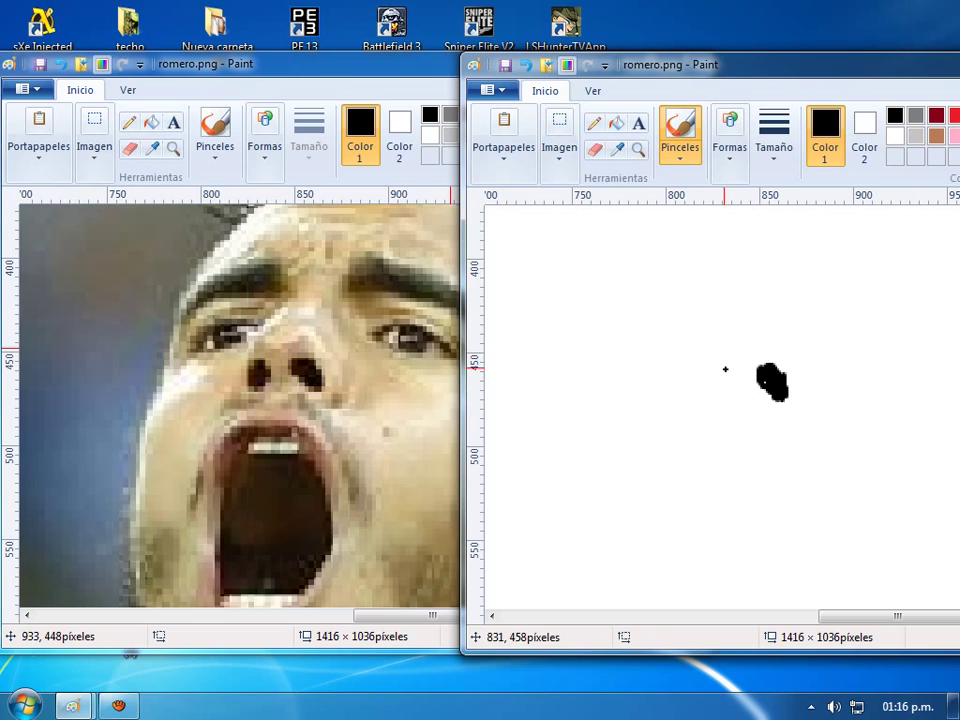
mouse_move(723, 373)
mouse_down()
mouse_move(712, 392)
mouse_move(729, 373)
mouse_move(720, 382)
mouse_move(703, 373)
mouse_move(701, 403)
mouse_move(713, 366)
mouse_up()
mouse_move(760, 366)
mouse_down()
mouse_move(797, 379)
mouse_move(765, 365)
mouse_up()
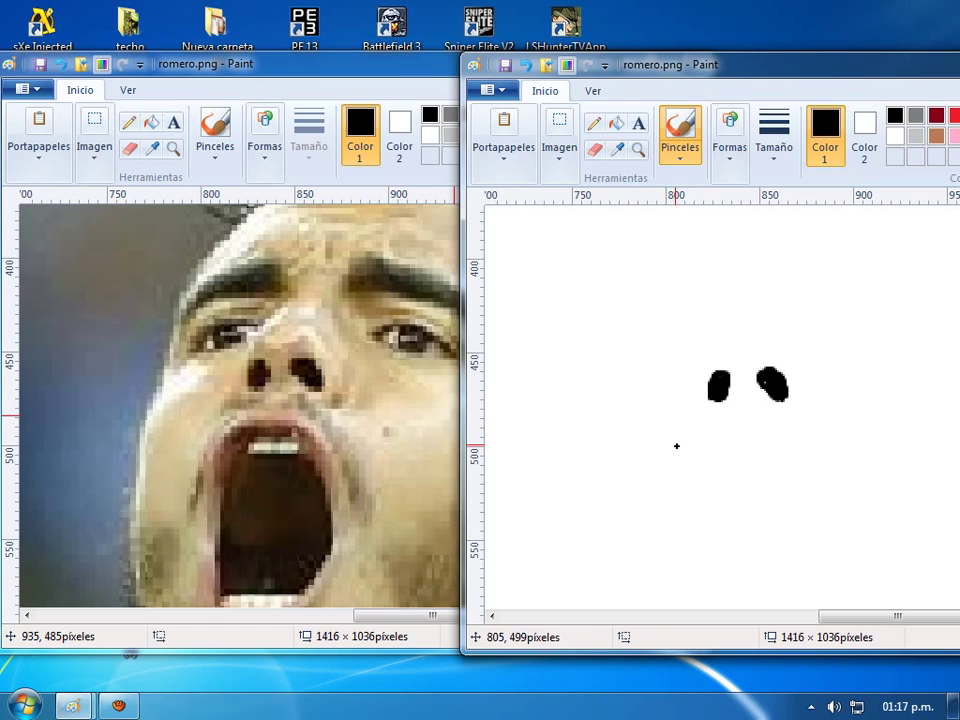
Brush the open mouth's curved upper edge and left side in black, trimming the line to an even thin stroke
mouse_move(725, 446)
mouse_down()
mouse_move(758, 453)
mouse_move(709, 445)
mouse_move(768, 445)
mouse_move(717, 438)
mouse_move(760, 451)
mouse_move(724, 451)
mouse_move(769, 455)
mouse_move(724, 434)
mouse_move(713, 443)
mouse_move(722, 448)
mouse_move(685, 456)
mouse_move(724, 448)
mouse_move(691, 459)
mouse_move(689, 484)
mouse_move(698, 465)
mouse_move(764, 450)
mouse_move(786, 465)
mouse_move(778, 452)
mouse_move(804, 491)
mouse_move(789, 446)
mouse_move(739, 433)
mouse_move(754, 435)
mouse_move(703, 440)
mouse_move(765, 437)
mouse_move(677, 459)
mouse_move(688, 465)
mouse_move(683, 476)
mouse_move(799, 476)
mouse_up()
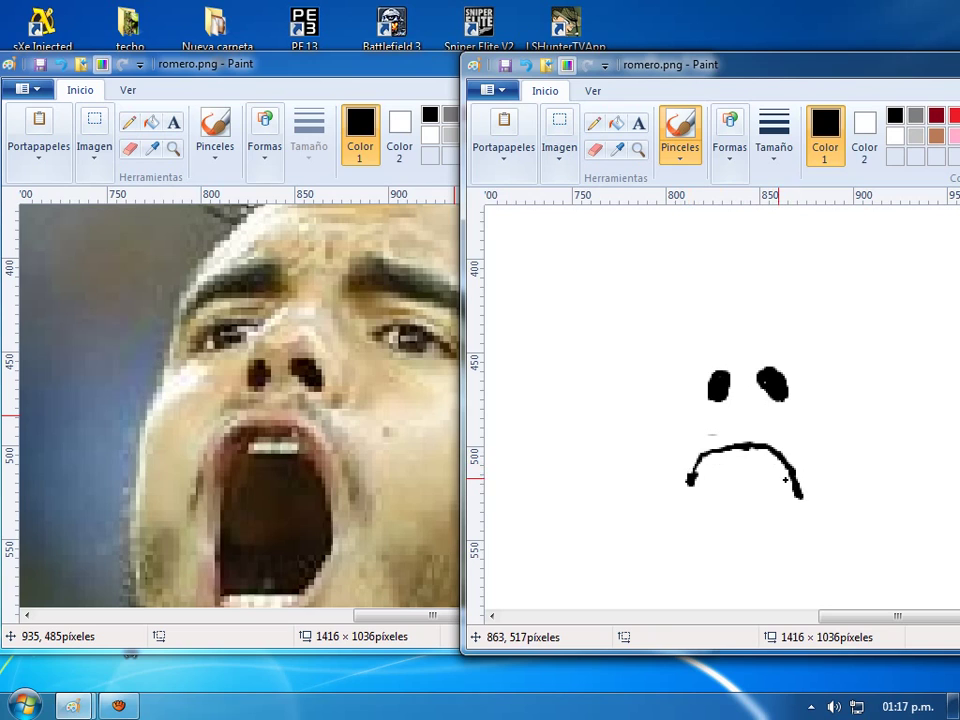
drag(691, 476, 696, 530)
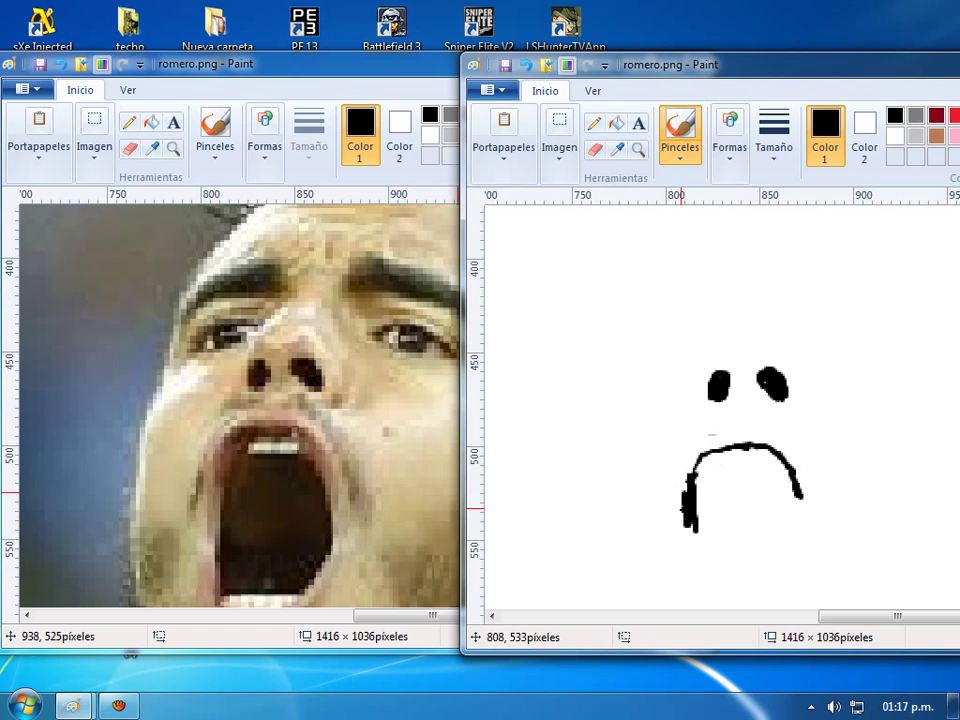
mouse_move(693, 525)
mouse_down()
mouse_move(683, 606)
mouse_move(681, 518)
mouse_move(687, 553)
mouse_move(695, 484)
mouse_up()
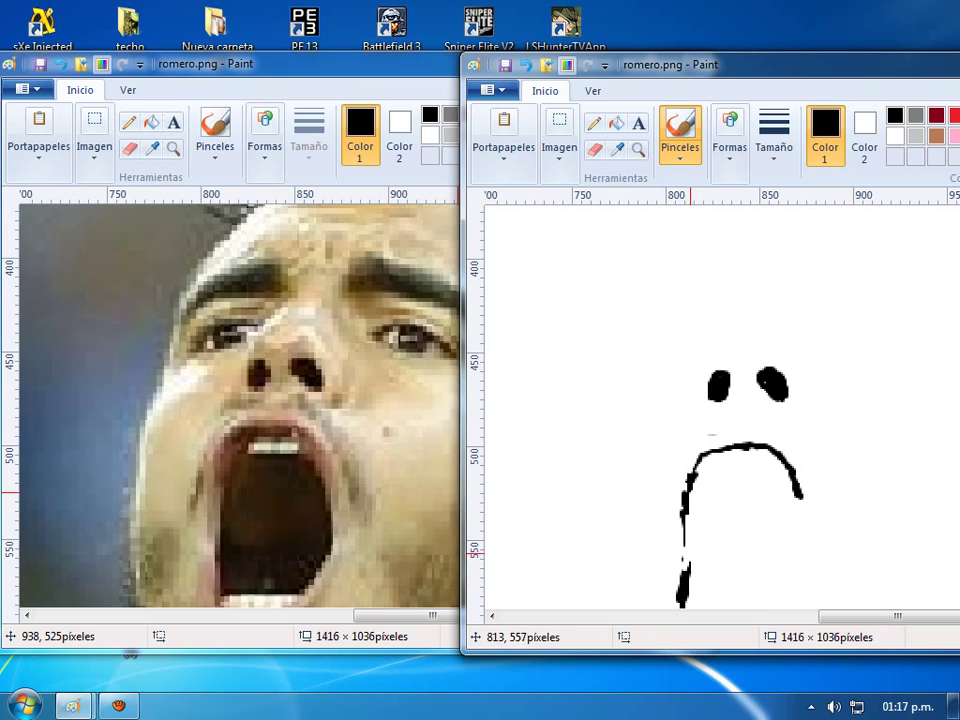
mouse_move(690, 552)
mouse_down()
mouse_move(675, 603)
mouse_move(683, 510)
mouse_move(680, 605)
mouse_up()
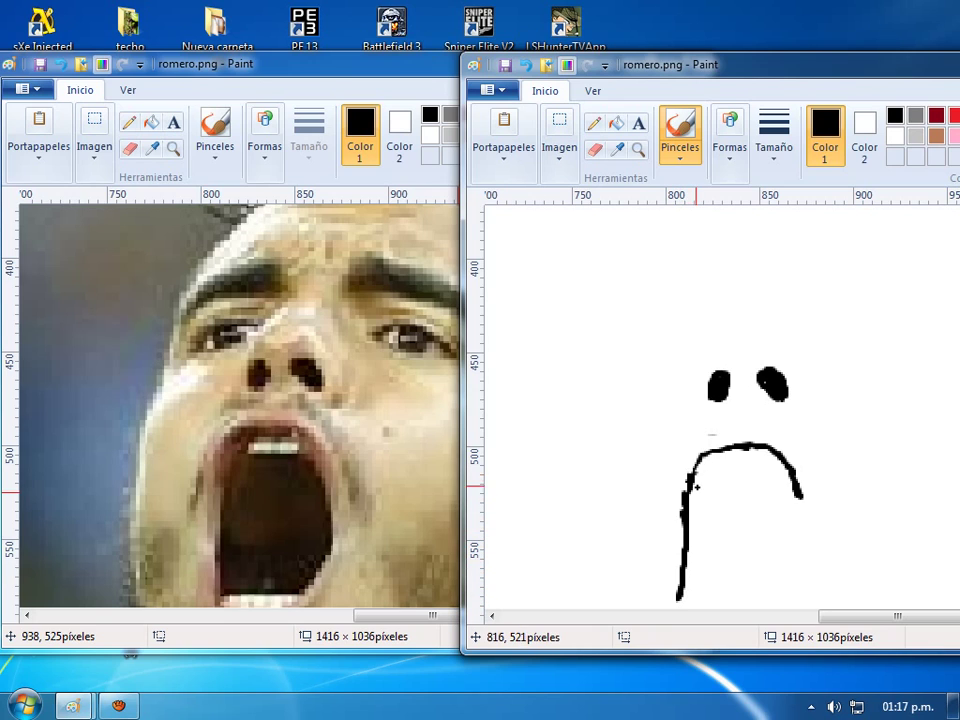
drag(697, 489, 717, 458)
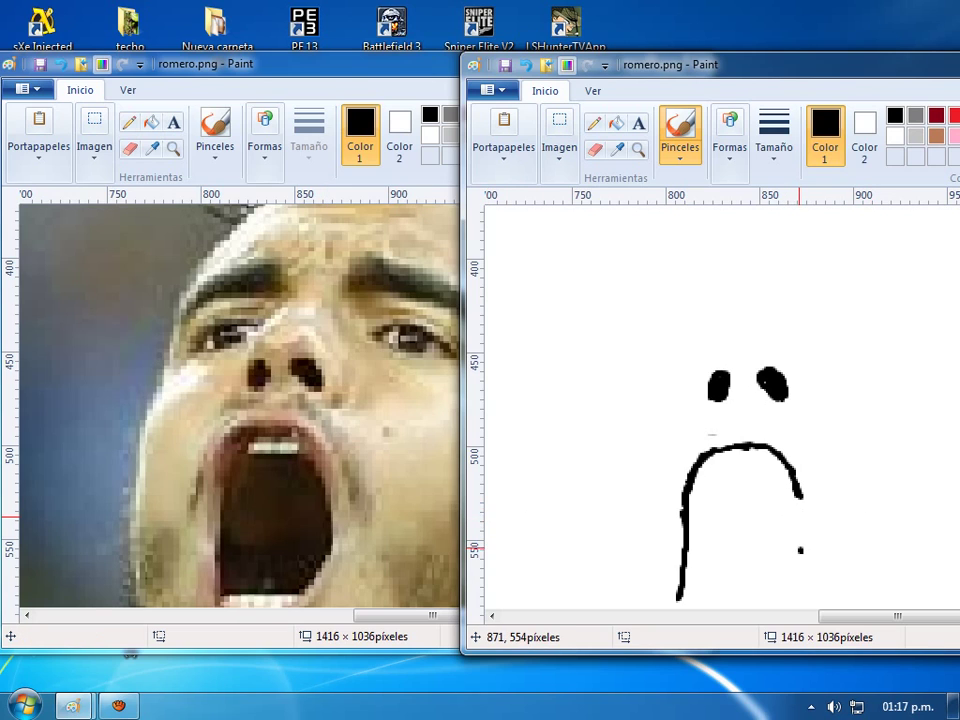
Paint the right side of the mouth opening and curve it inward at the chin end to finish the outline
mouse_move(800, 552)
mouse_down()
mouse_move(804, 514)
mouse_move(804, 536)
mouse_move(792, 476)
mouse_move(776, 444)
mouse_move(754, 436)
mouse_move(808, 543)
mouse_up()
key(ctrl+z)
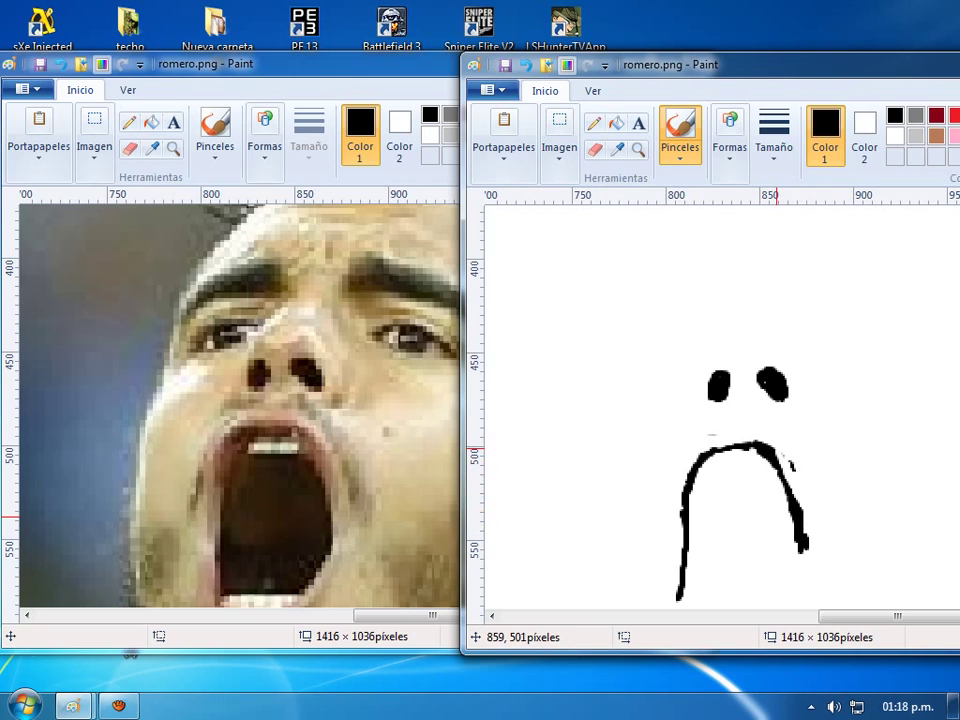
mouse_move(756, 443)
mouse_down()
mouse_move(810, 516)
mouse_move(801, 525)
mouse_move(795, 493)
mouse_move(797, 549)
mouse_move(808, 538)
mouse_move(799, 528)
mouse_move(785, 580)
mouse_move(763, 607)
mouse_move(689, 609)
mouse_up()
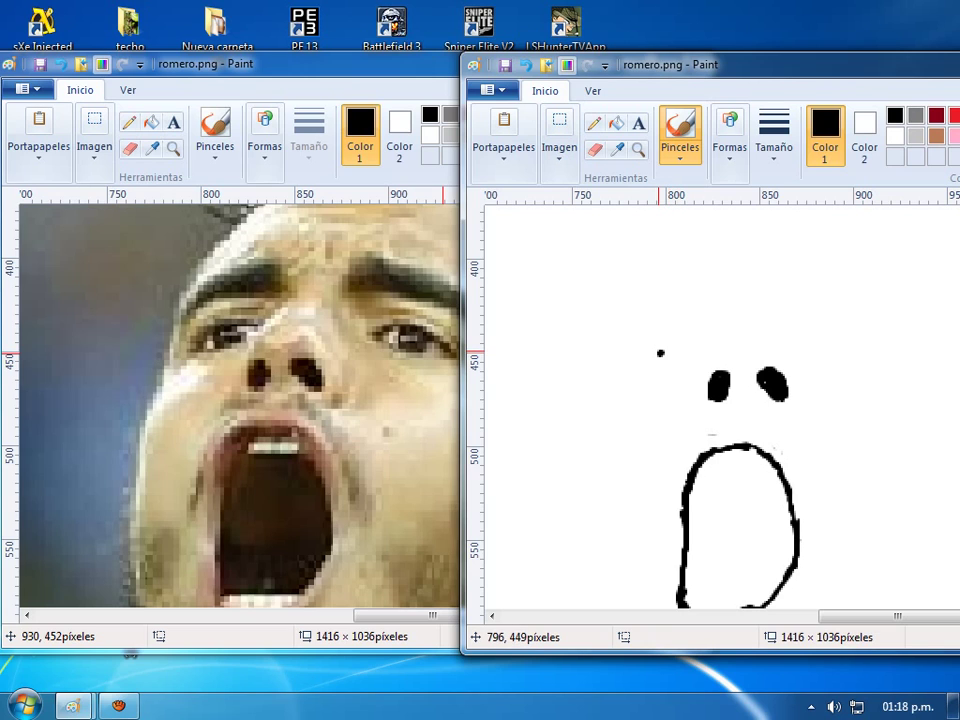
Draw the eye on the left of the face with a black iris and white corners, and clean up its edges
mouse_move(656, 354)
mouse_down()
mouse_move(692, 333)
mouse_move(720, 332)
mouse_up()
mouse_move(661, 356)
mouse_down()
mouse_move(709, 348)
mouse_move(703, 356)
mouse_move(737, 335)
mouse_move(690, 339)
mouse_up()
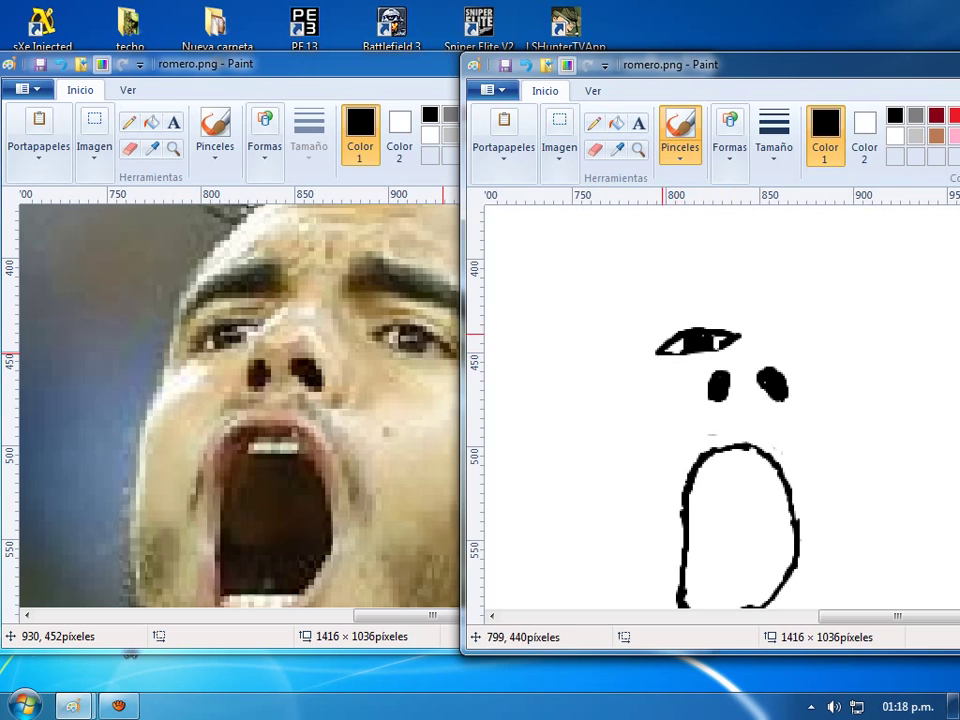
right_click(663, 345)
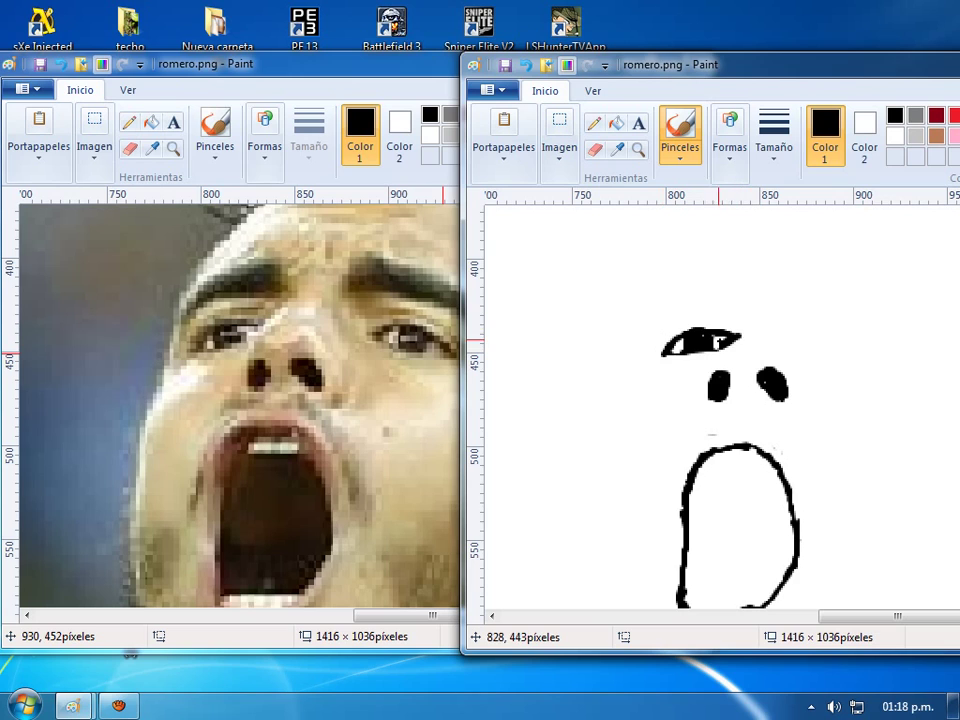
mouse_move(720, 333)
mouse_down()
mouse_move(746, 342)
mouse_move(739, 352)
mouse_up()
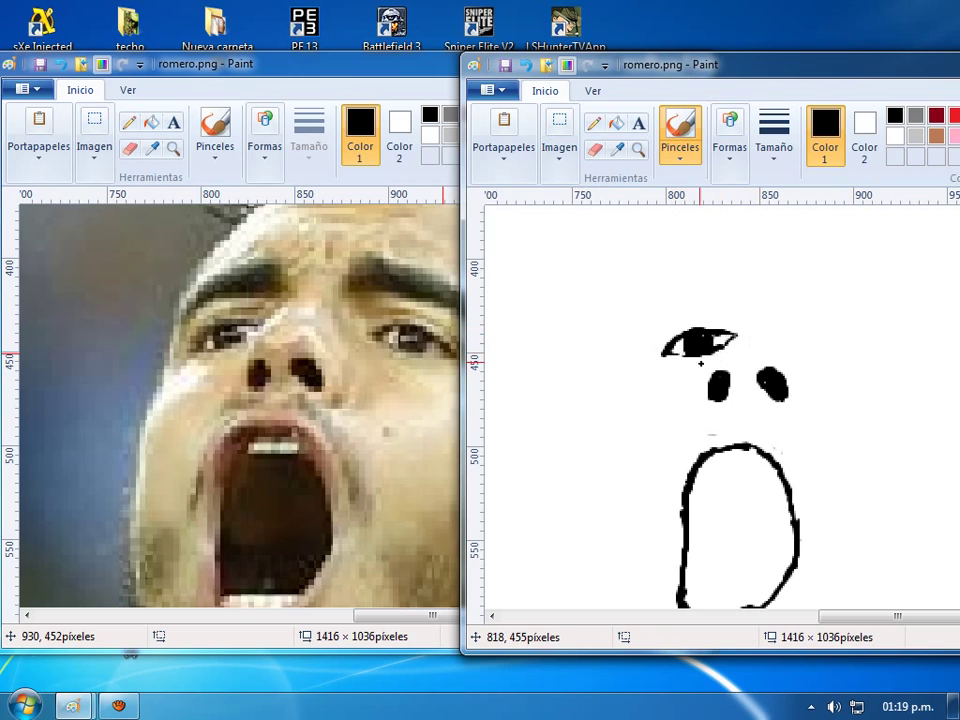
Draw the crease beside the left nostril and a thin nose-bridge line rising from the inner corner of the eye
mouse_move(701, 364)
mouse_down()
mouse_move(701, 392)
mouse_move(716, 364)
mouse_move(706, 396)
mouse_up()
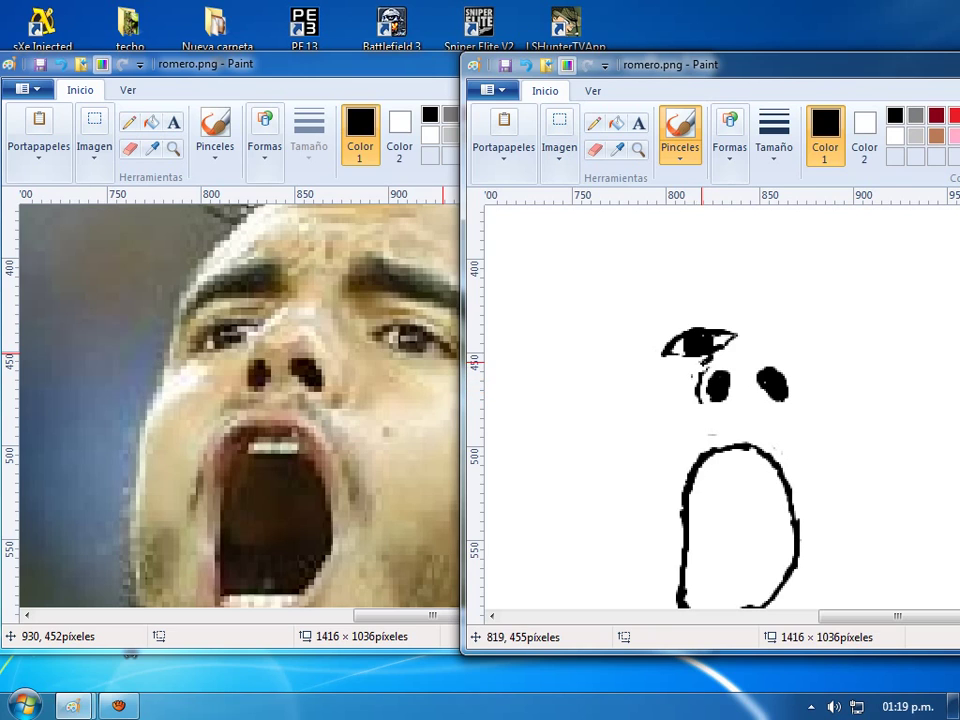
drag(708, 366, 720, 358)
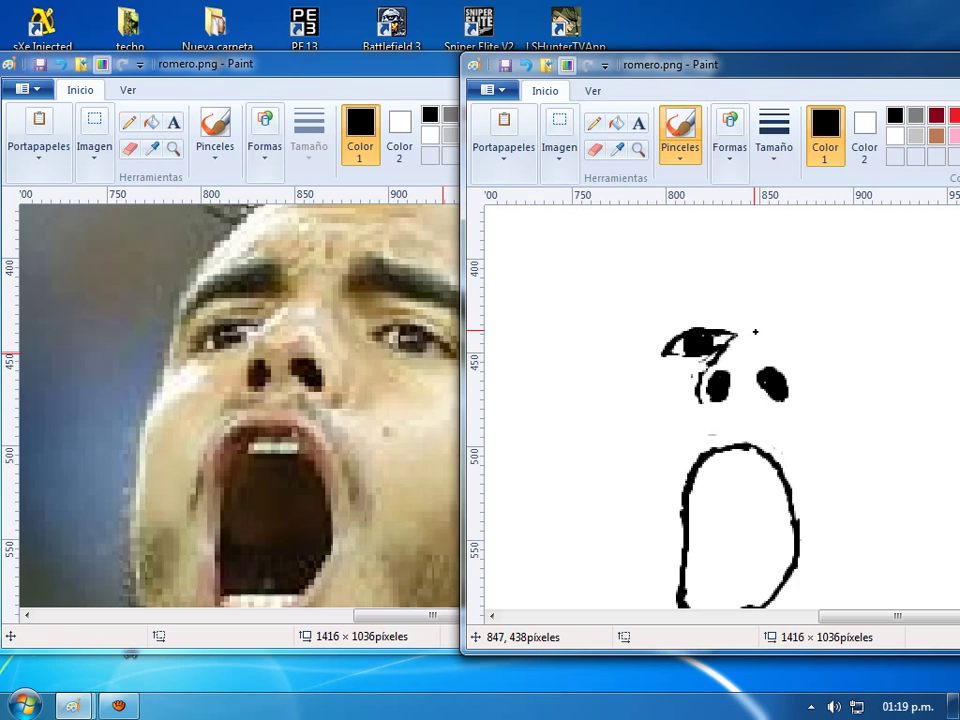
drag(725, 338, 760, 317)
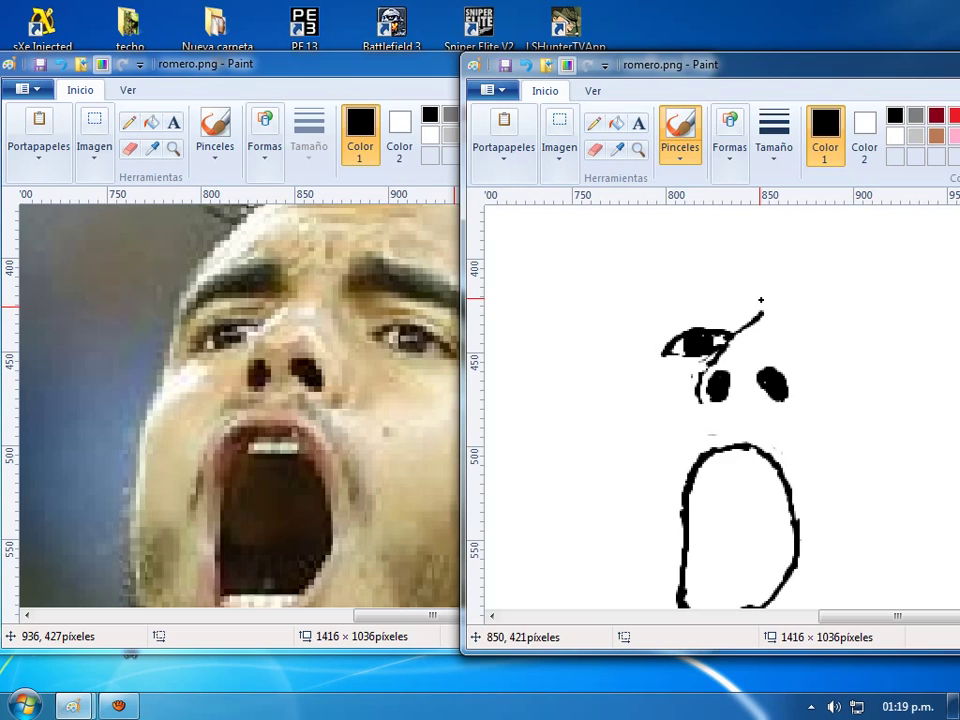
drag(761, 298, 745, 323)
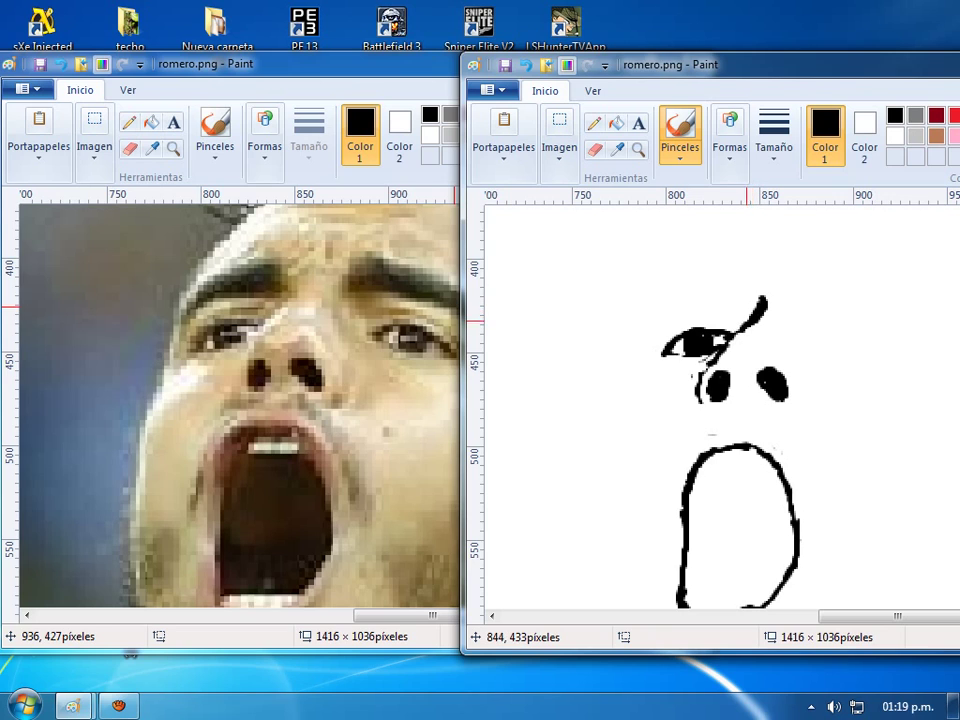
key(ctrl+z)
key(ctrl+z)
key(ctrl+z)
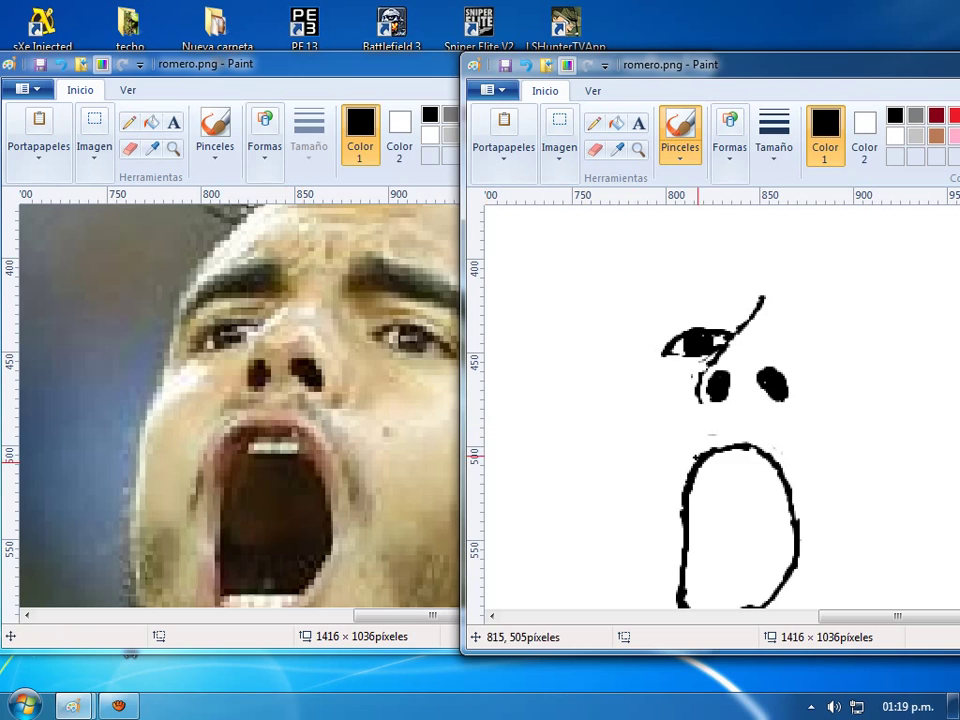
Draw two upper teeth under the mouth's top edge and a row of lower teeth along the bottom of the opening
drag(759, 456, 736, 456)
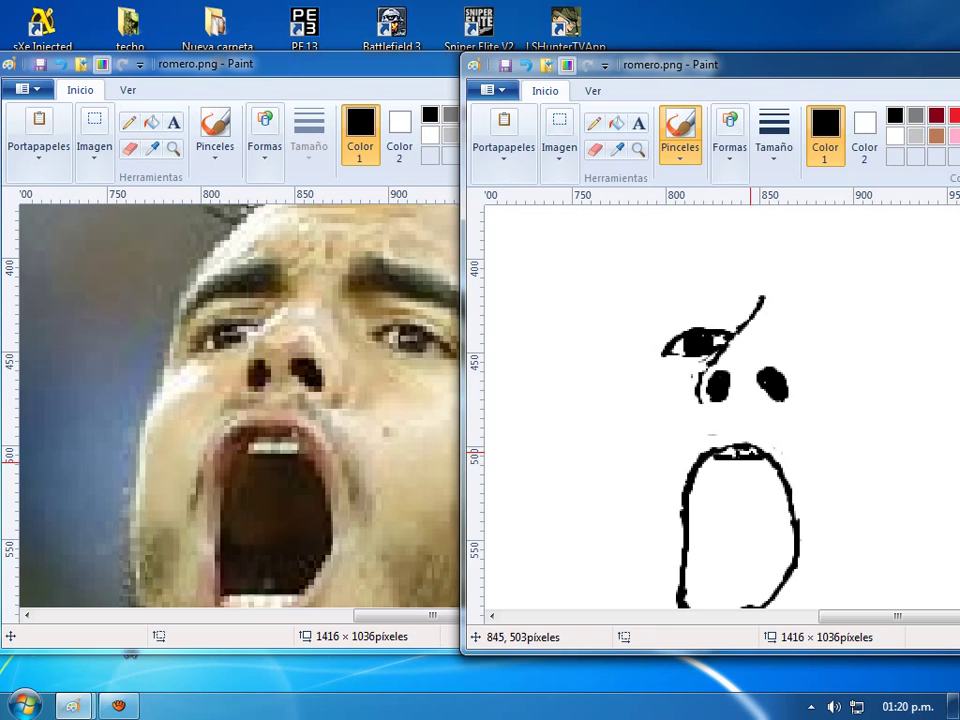
mouse_move(719, 445)
mouse_down()
mouse_move(767, 445)
mouse_move(714, 447)
mouse_up()
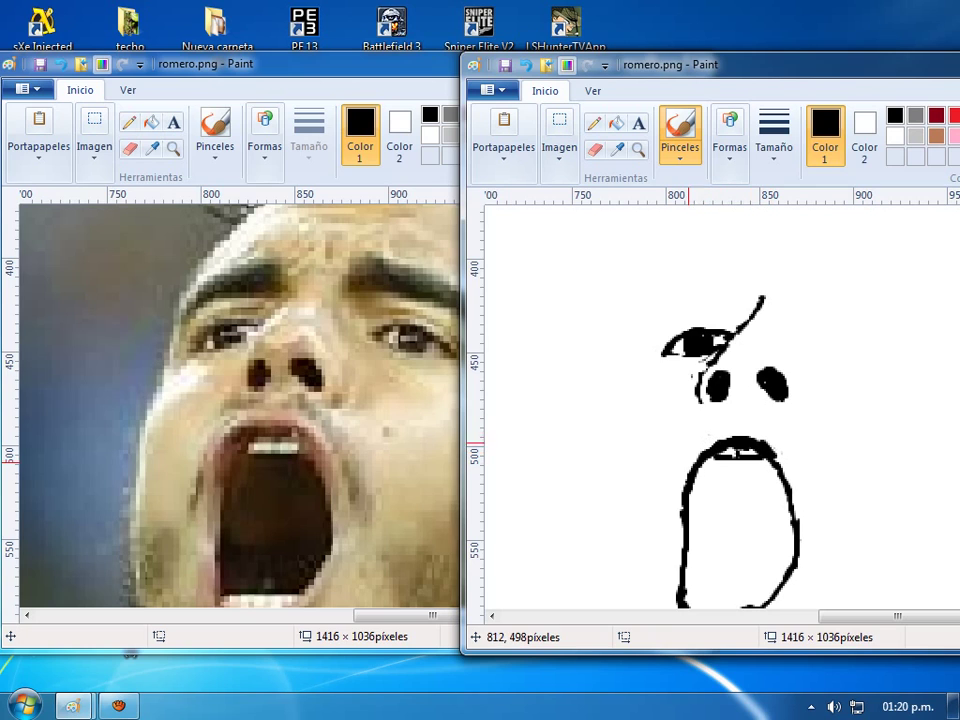
mouse_move(688, 442)
mouse_down()
mouse_move(763, 438)
mouse_move(744, 435)
mouse_move(785, 450)
mouse_move(742, 445)
mouse_up()
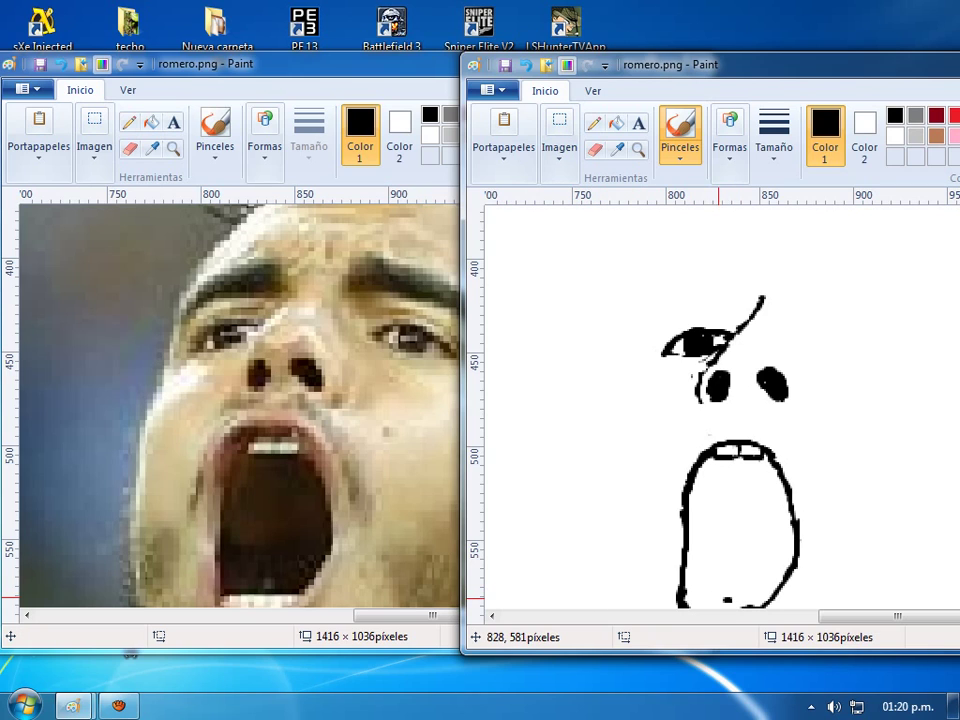
mouse_move(728, 599)
mouse_down()
mouse_move(695, 598)
mouse_move(783, 600)
mouse_up()
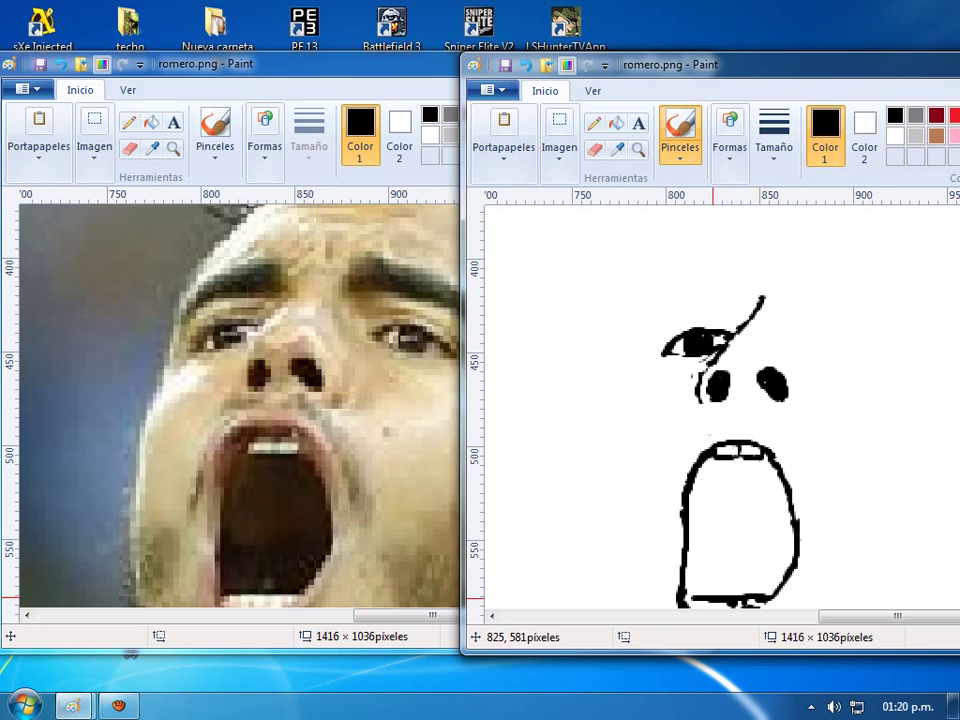
drag(713, 598, 687, 600)
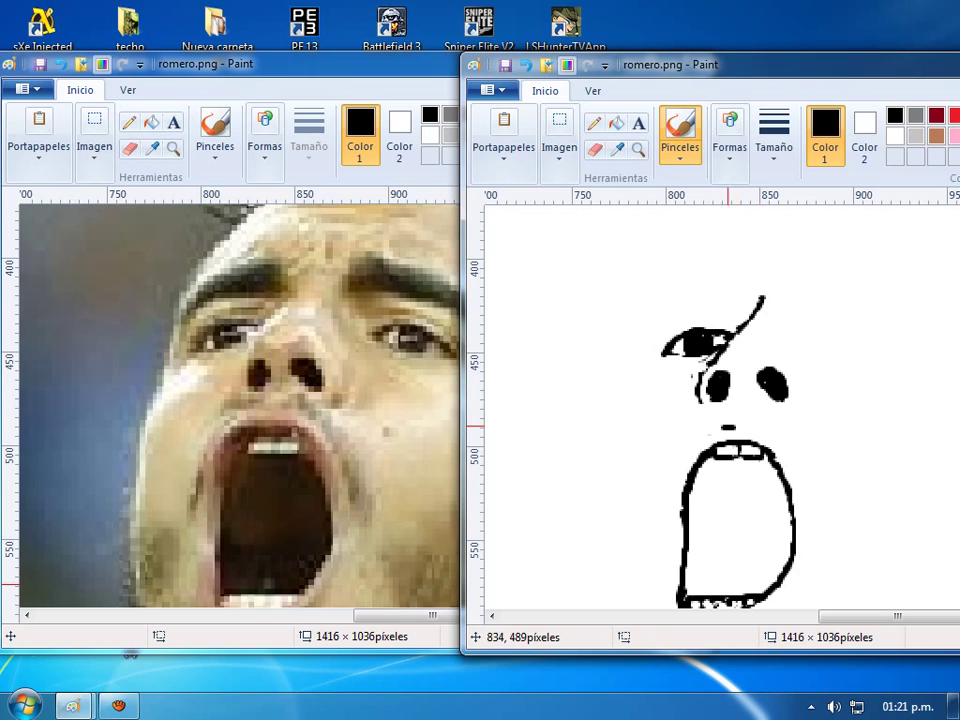
Paint the outer contour of the upper lip above the mouth and down its left side, thinning the stroke
drag(692, 432, 766, 424)
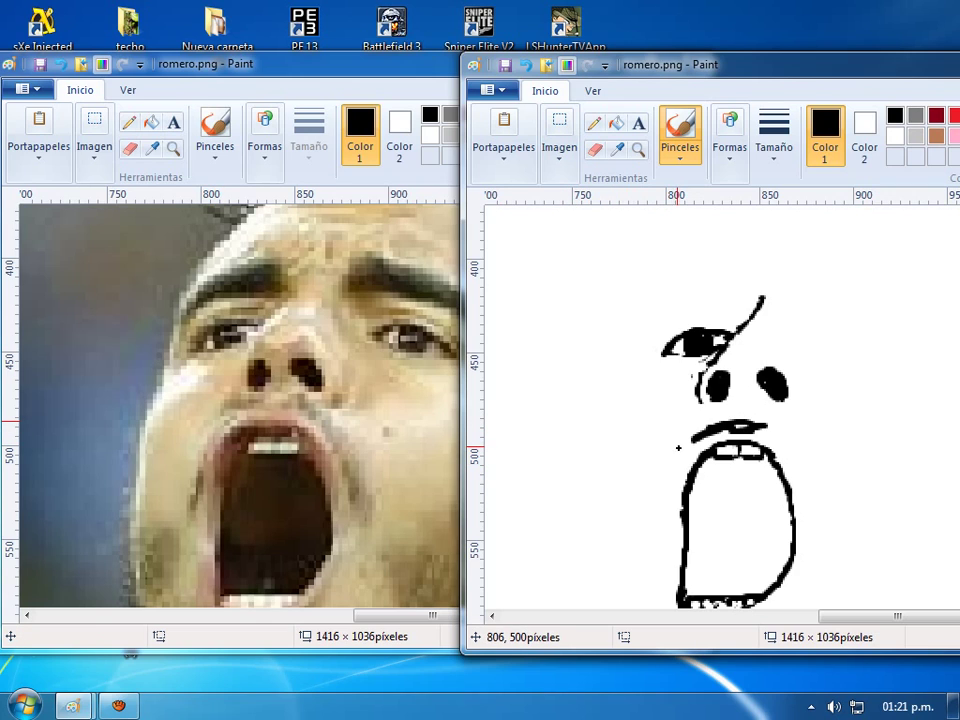
mouse_move(684, 440)
mouse_down()
mouse_move(665, 485)
mouse_move(669, 508)
mouse_move(676, 491)
mouse_move(676, 500)
mouse_move(667, 490)
mouse_move(675, 536)
mouse_move(667, 505)
mouse_up()
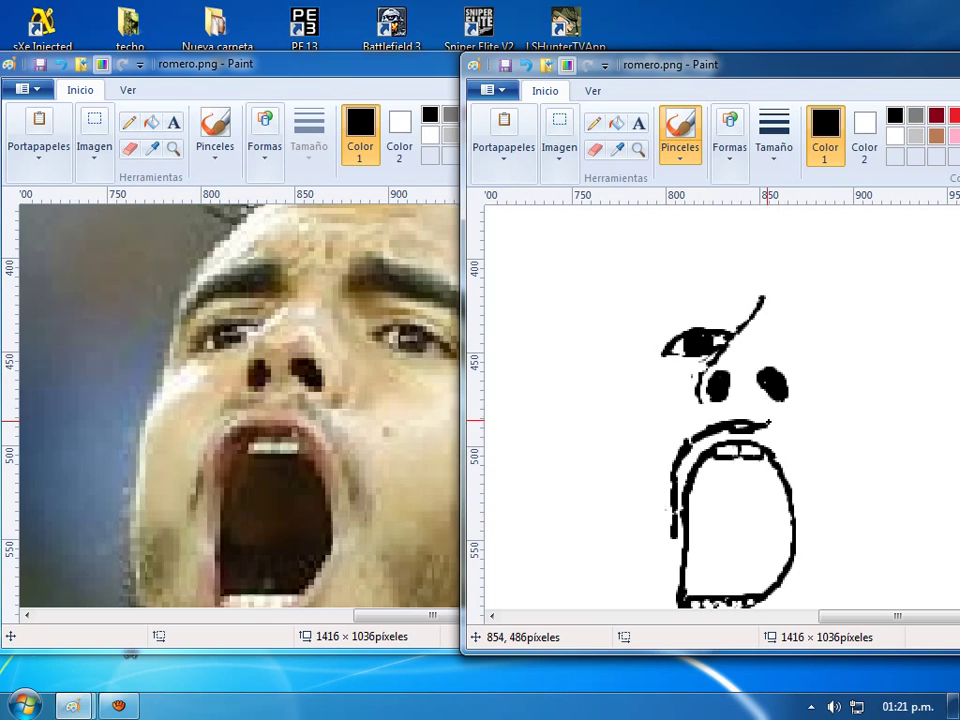
drag(739, 428, 762, 422)
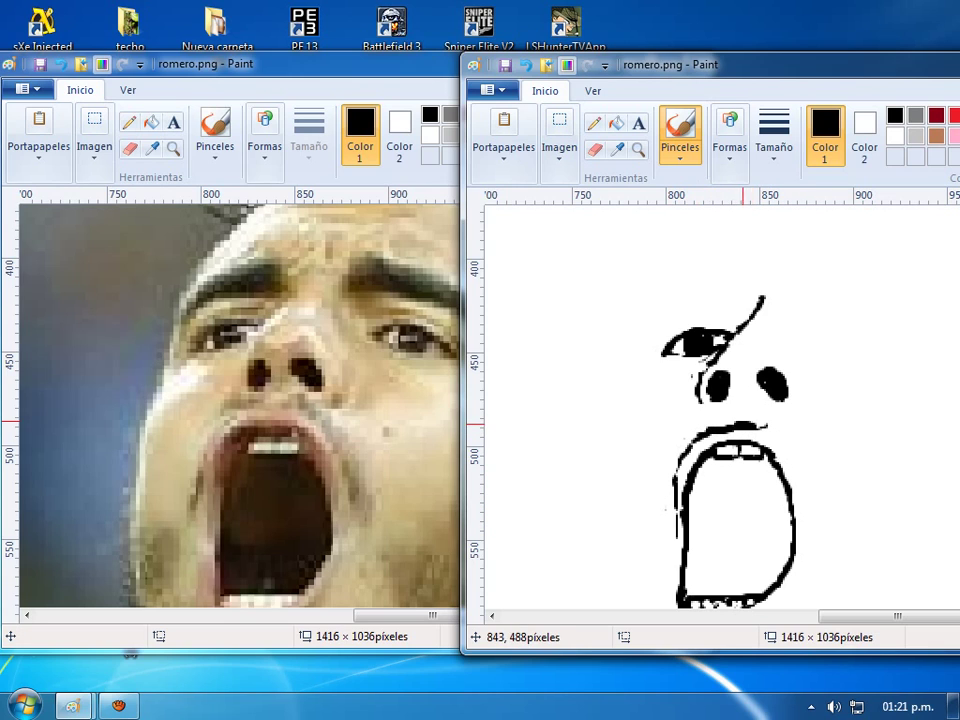
Extend the outer lip contour around the mouth's right side and complete its lower left side
drag(767, 428, 789, 435)
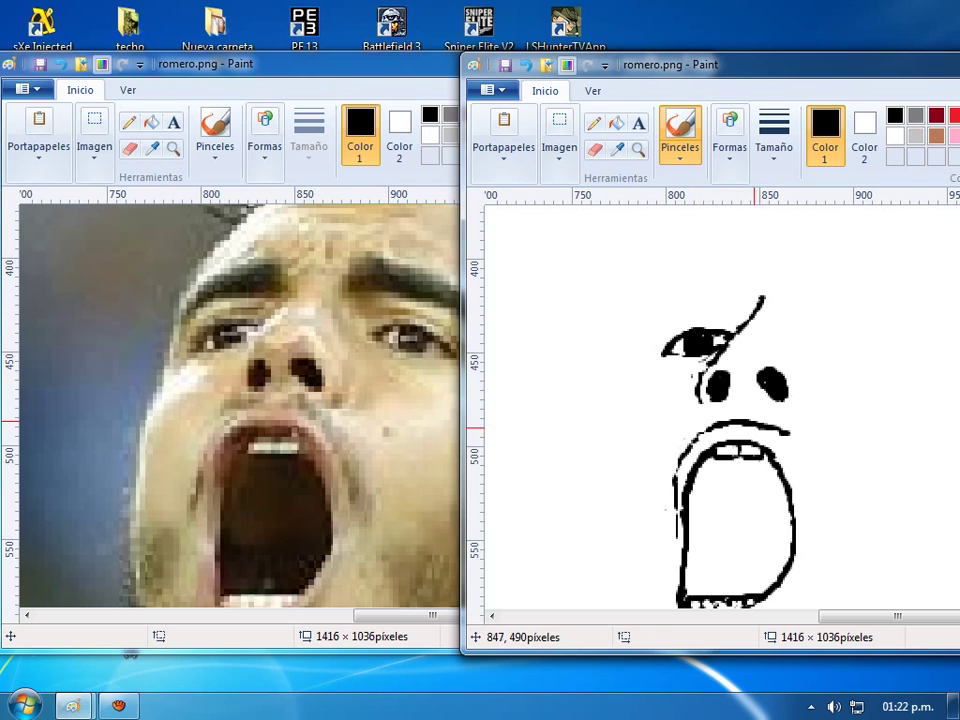
click(785, 442)
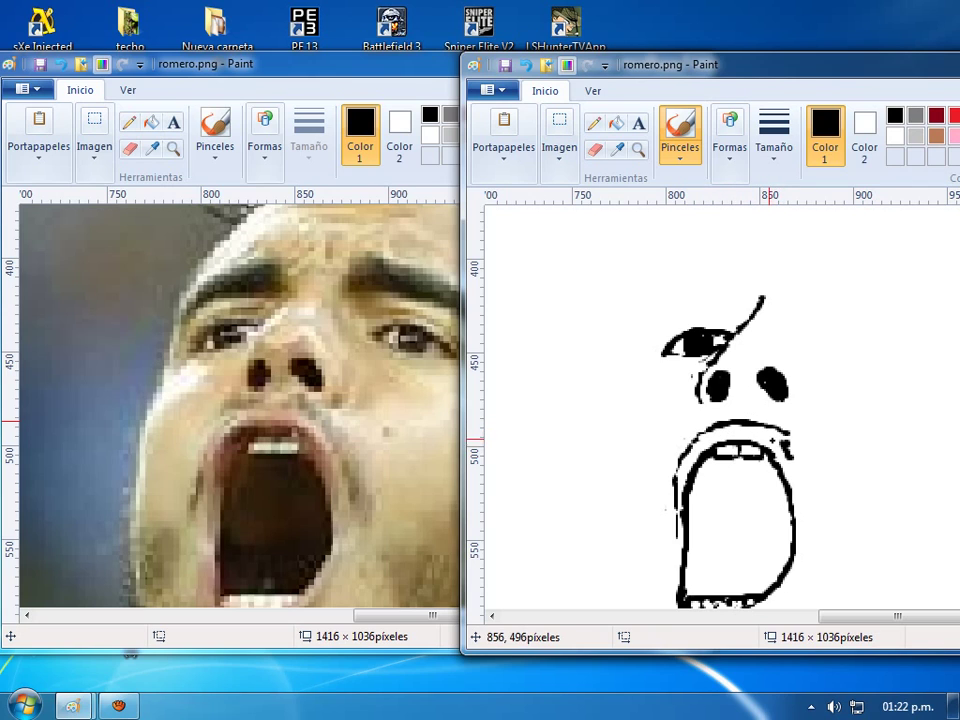
mouse_move(770, 440)
mouse_down()
mouse_move(805, 461)
mouse_move(795, 449)
mouse_move(803, 478)
mouse_move(778, 436)
mouse_move(786, 433)
mouse_move(812, 469)
mouse_move(796, 466)
mouse_up()
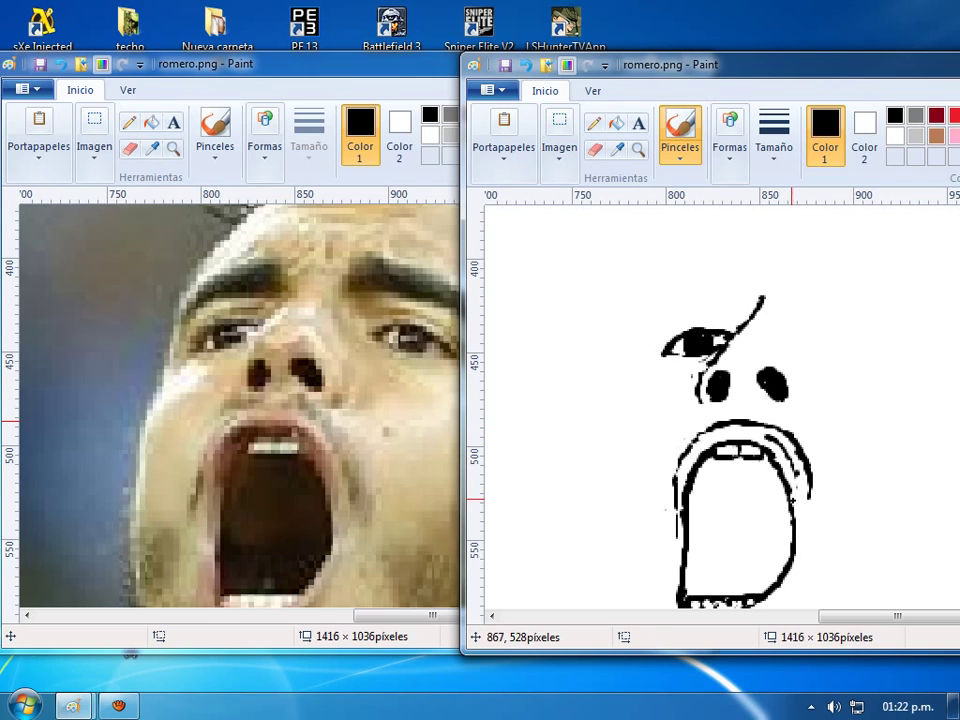
mouse_move(789, 505)
mouse_down()
mouse_move(804, 490)
mouse_move(810, 512)
mouse_move(812, 494)
mouse_move(808, 549)
mouse_up()
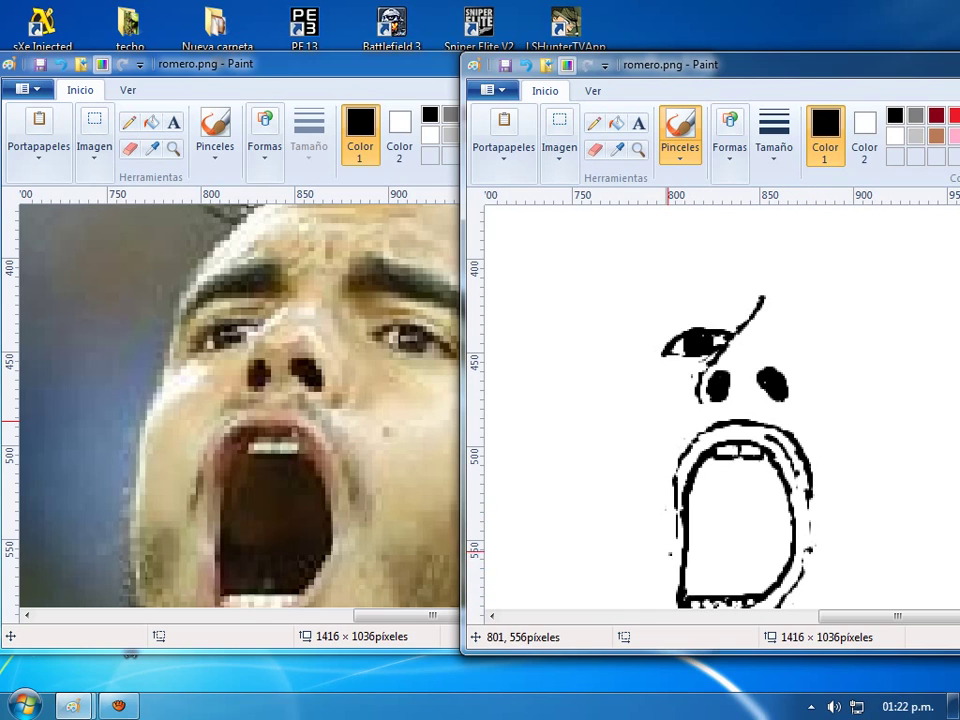
drag(664, 577, 661, 600)
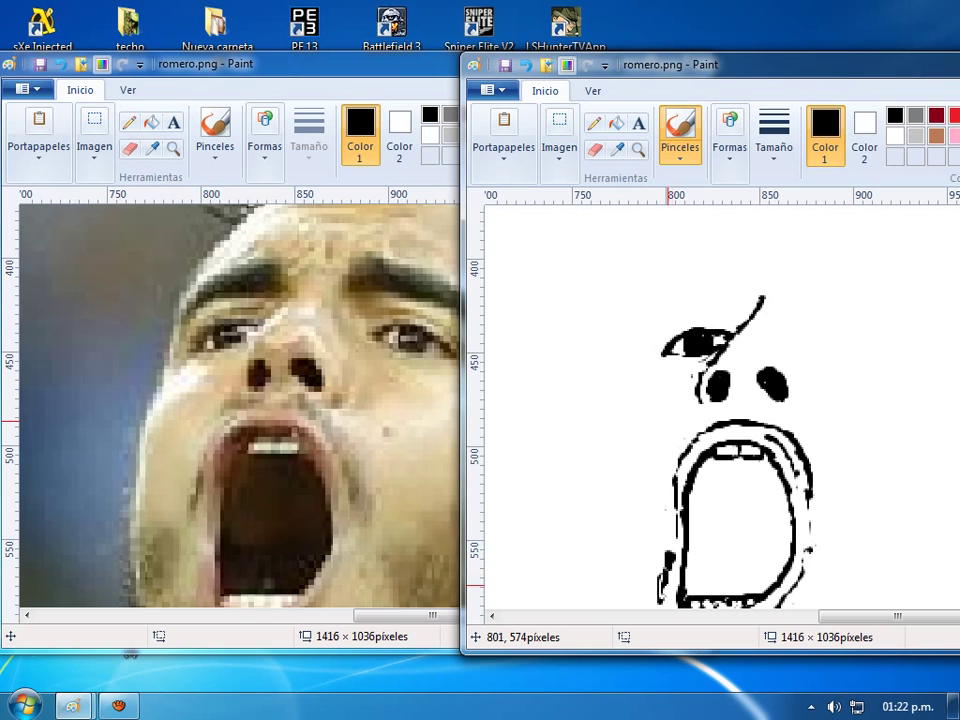
drag(669, 545, 673, 505)
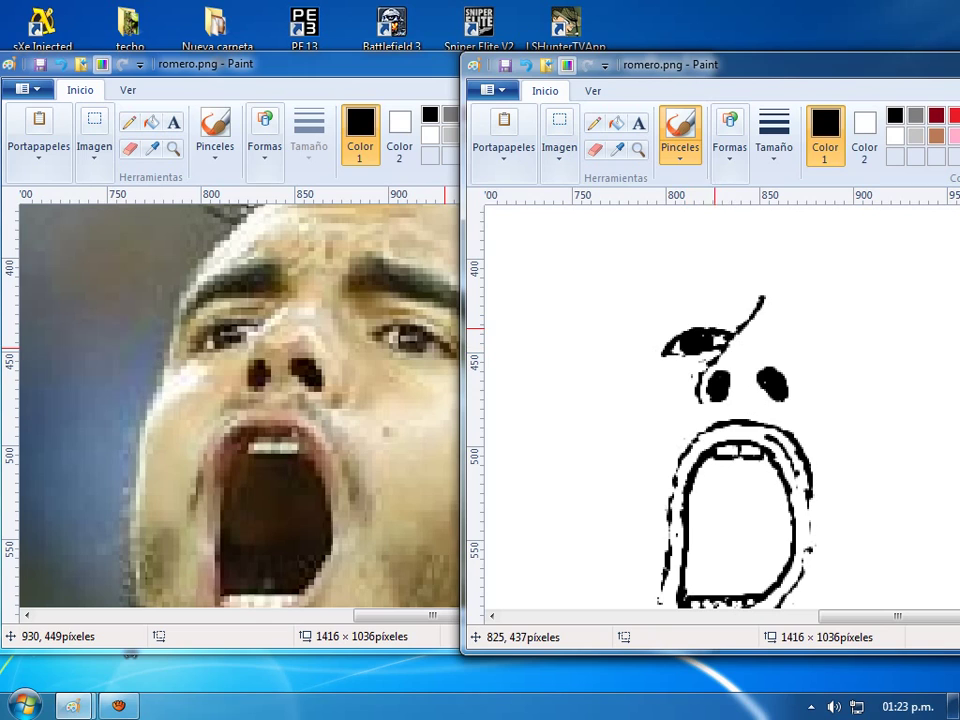
Paint the left face contour from beside the eye down along the cheek and jaw, thinning the thick parts
drag(646, 324, 623, 377)
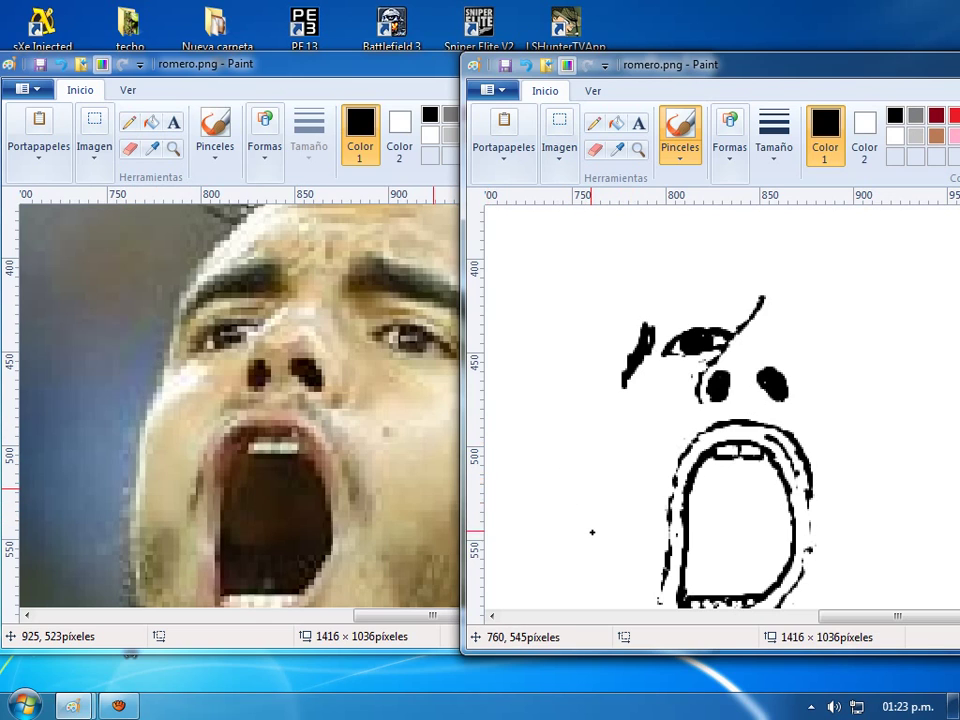
mouse_move(592, 532)
mouse_down()
mouse_move(601, 461)
mouse_move(598, 515)
mouse_move(607, 453)
mouse_move(598, 462)
mouse_move(612, 433)
mouse_move(613, 445)
mouse_move(608, 405)
mouse_move(596, 462)
mouse_move(612, 397)
mouse_move(598, 430)
mouse_move(631, 378)
mouse_move(589, 464)
mouse_move(598, 605)
mouse_move(590, 583)
mouse_move(605, 543)
mouse_move(599, 598)
mouse_move(612, 498)
mouse_up()
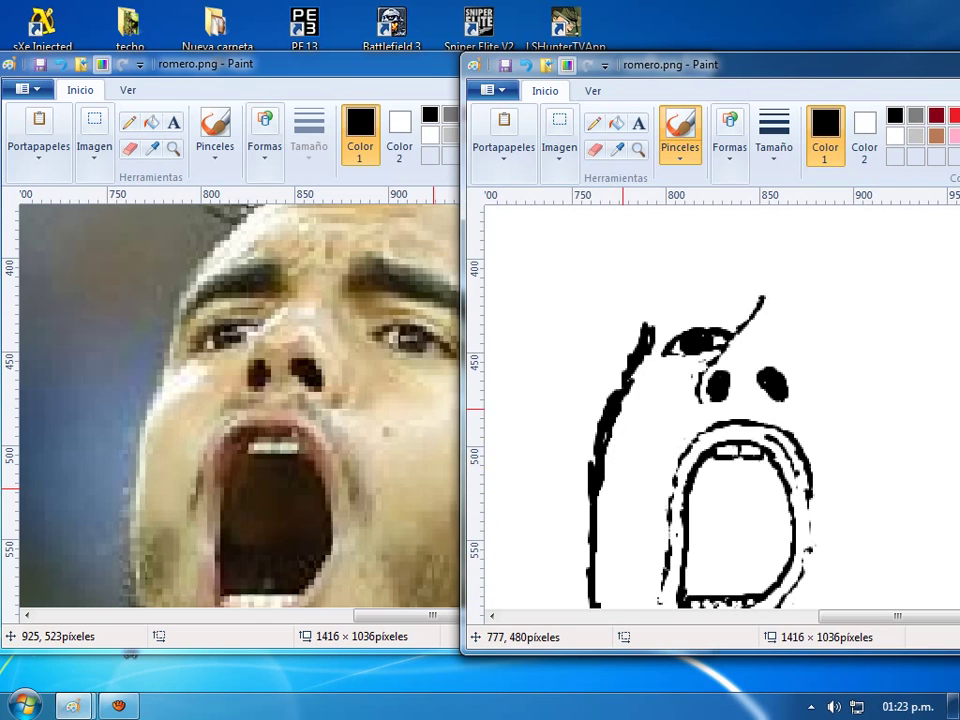
mouse_move(598, 465)
mouse_down()
mouse_move(586, 443)
mouse_move(582, 485)
mouse_up()
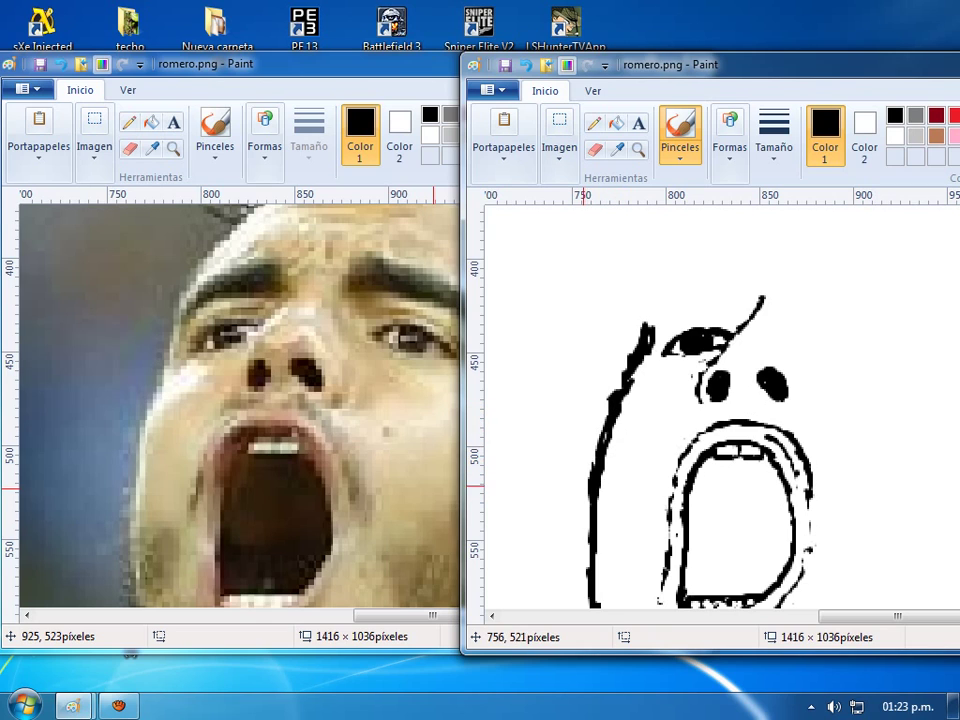
Thin the left face contour beside the eye and extend it as a thin line up along the temple and forehead
mouse_move(600, 410)
mouse_down()
mouse_move(615, 384)
mouse_move(646, 373)
mouse_move(627, 421)
mouse_move(612, 402)
mouse_move(636, 401)
mouse_move(634, 392)
mouse_up()
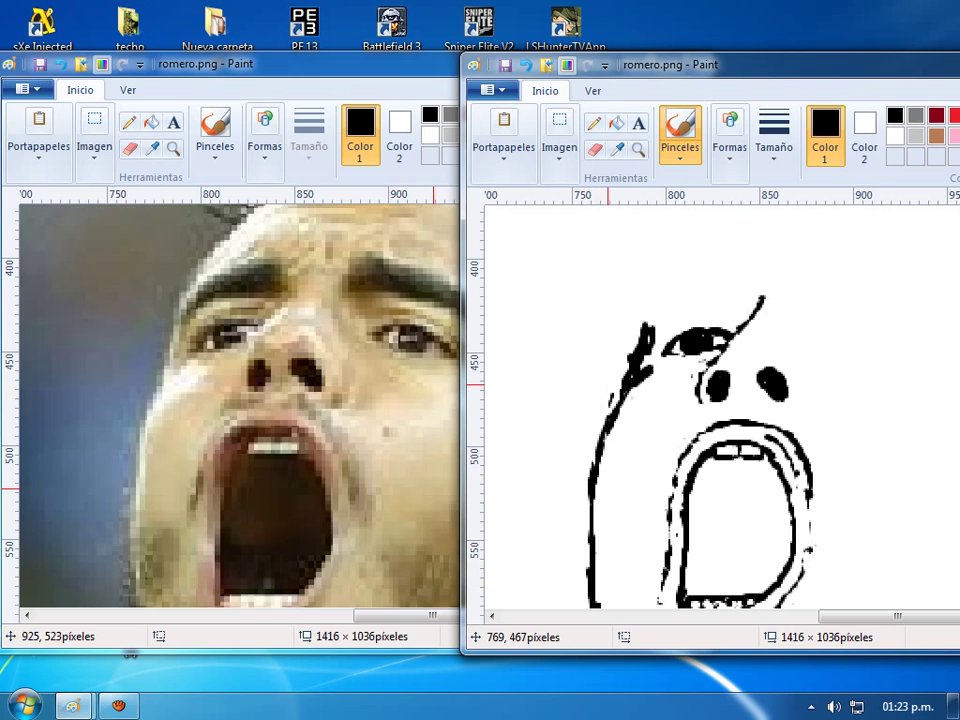
mouse_move(612, 409)
mouse_down()
mouse_move(589, 496)
mouse_move(593, 449)
mouse_move(612, 428)
mouse_move(595, 518)
mouse_move(607, 484)
mouse_move(613, 429)
mouse_move(590, 522)
mouse_move(615, 410)
mouse_up()
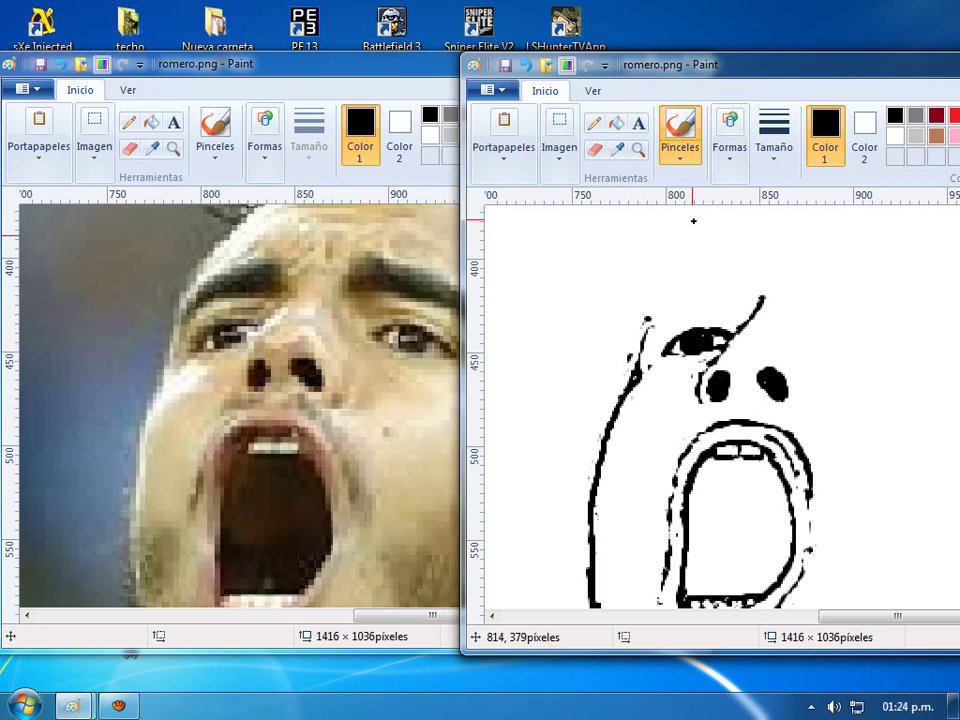
mouse_move(722, 209)
mouse_down()
mouse_move(674, 246)
mouse_move(678, 237)
mouse_move(640, 300)
mouse_move(636, 350)
mouse_move(644, 307)
mouse_move(724, 232)
mouse_move(670, 279)
mouse_up()
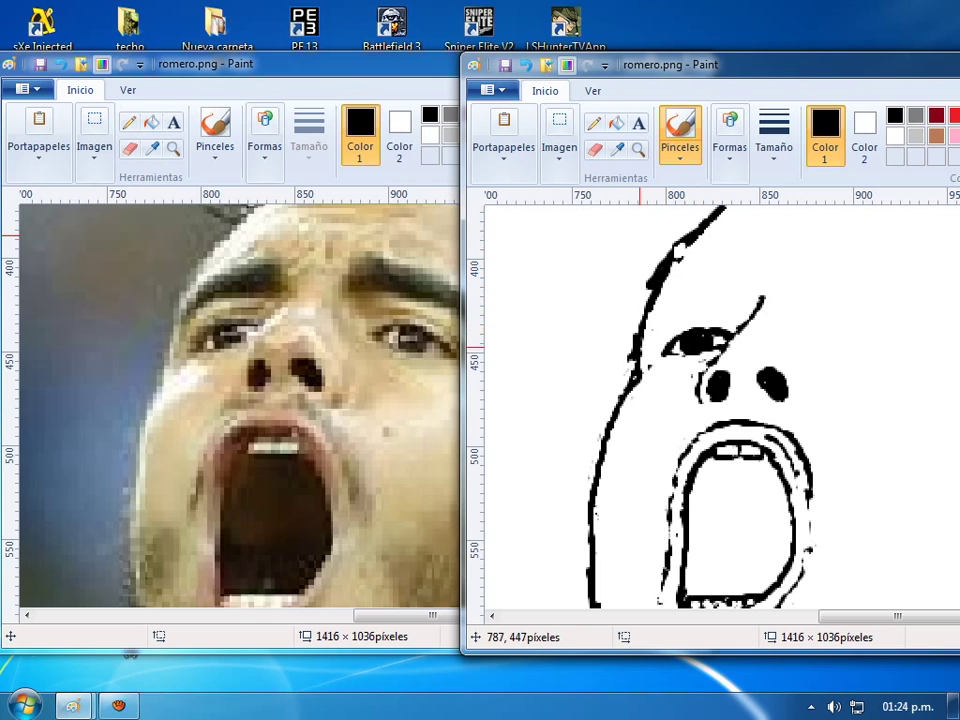
mouse_move(656, 292)
mouse_down()
mouse_move(650, 262)
mouse_move(672, 242)
mouse_move(664, 262)
mouse_move(672, 225)
mouse_move(710, 234)
mouse_move(729, 200)
mouse_up()
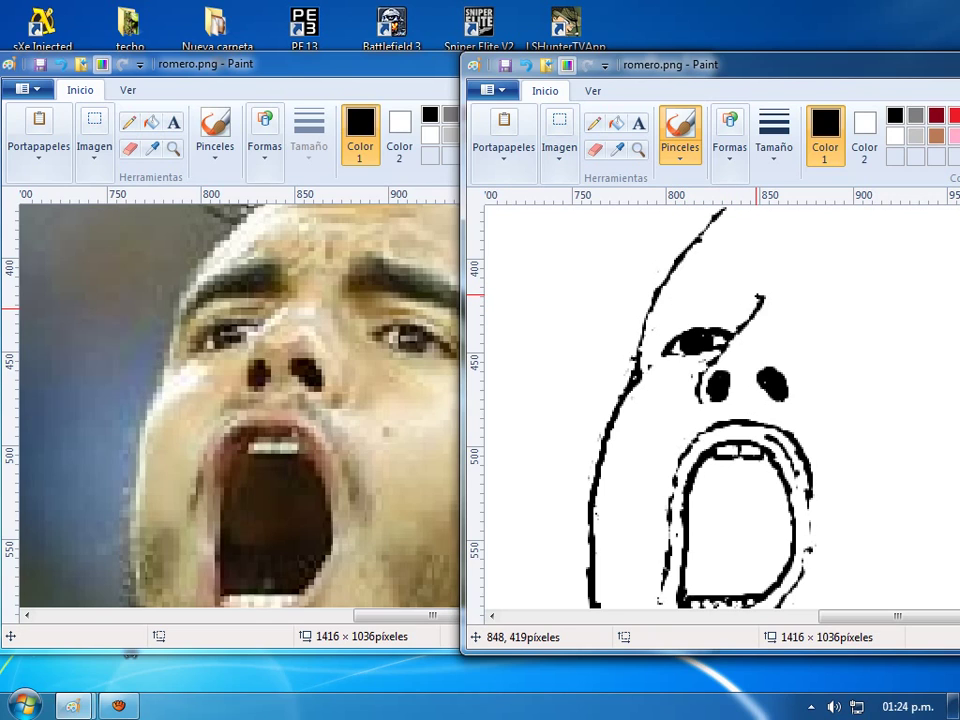
Paint the lower edge of the left eyebrow from the nose bridge to the temple and start its upper edge
mouse_move(763, 297)
mouse_down()
mouse_move(664, 298)
mouse_move(681, 300)
mouse_move(666, 308)
mouse_move(702, 308)
mouse_move(702, 293)
mouse_move(663, 333)
mouse_up()
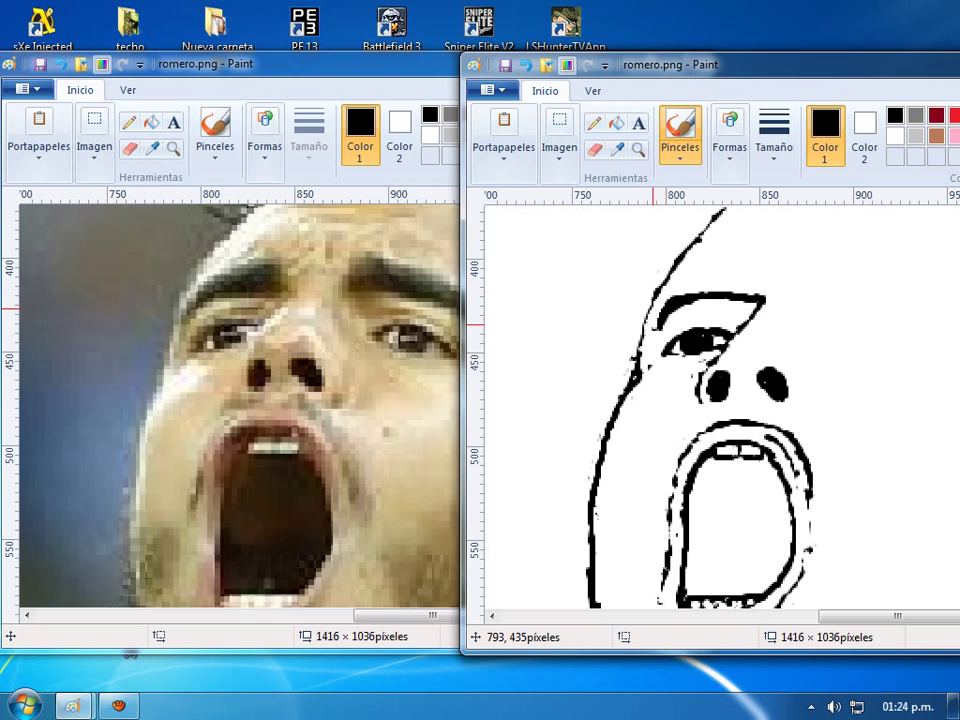
mouse_move(678, 296)
mouse_down()
mouse_move(713, 287)
mouse_move(673, 288)
mouse_move(733, 264)
mouse_move(702, 270)
mouse_move(739, 267)
mouse_up()
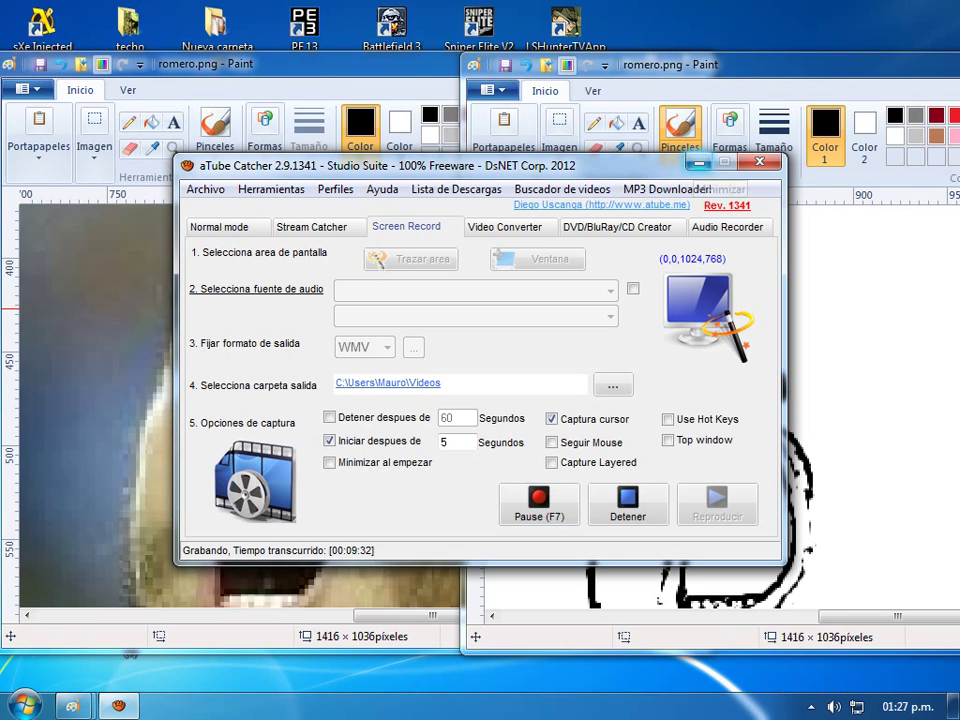
Minimize the screen recorder window and save the drawing as a separate PNG named romero1.png on the desktop
key(super+Down)
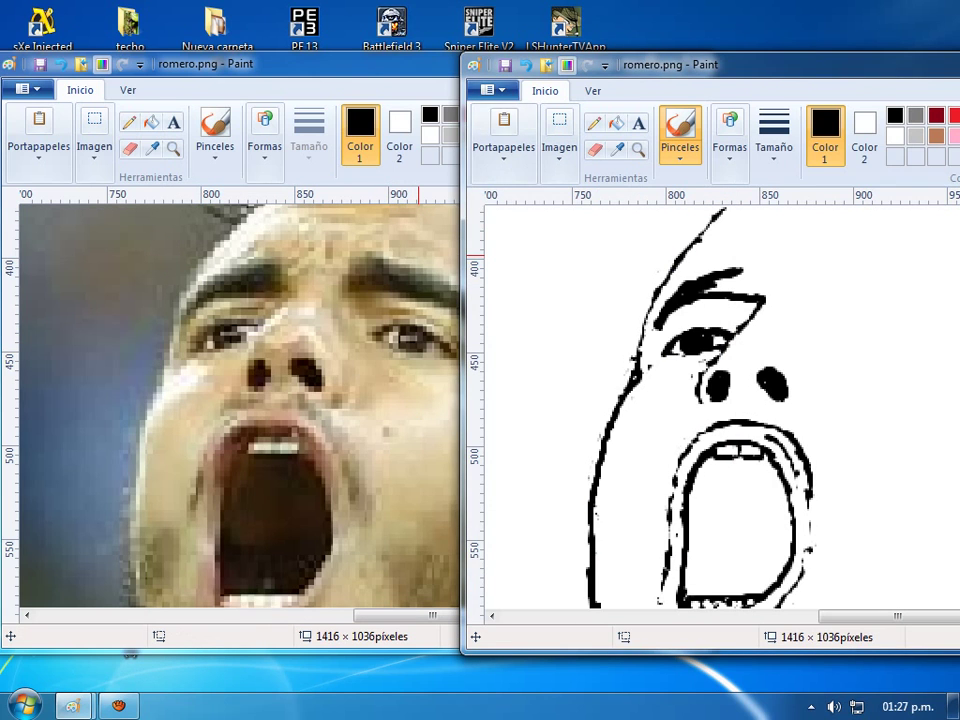
click(488, 90)
click(444, 245)
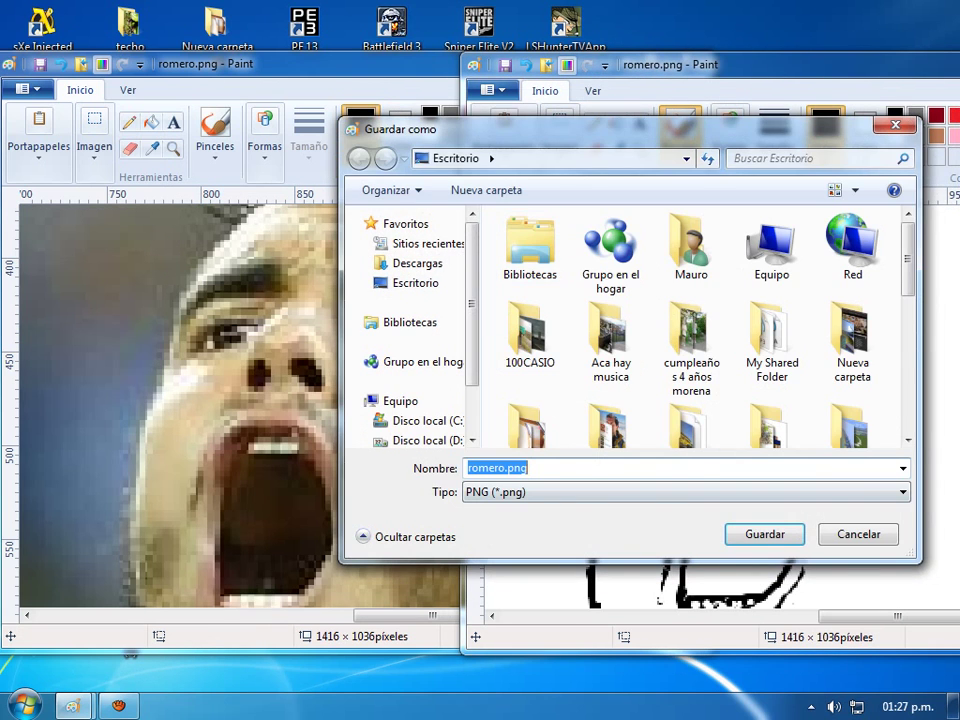
click(506, 467)
text(1)
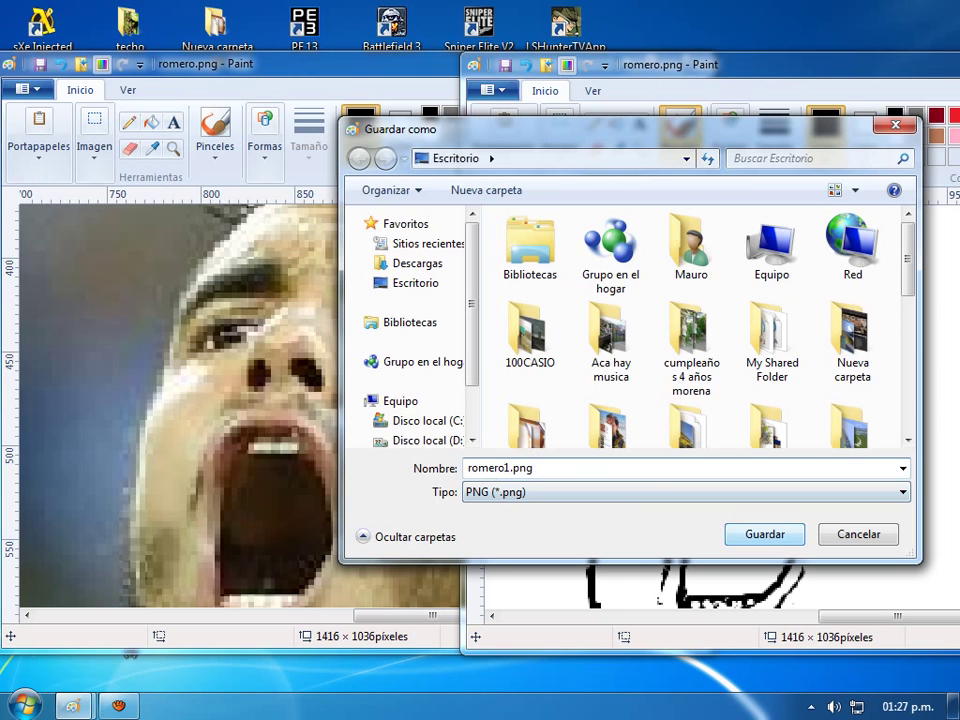
key(Return)
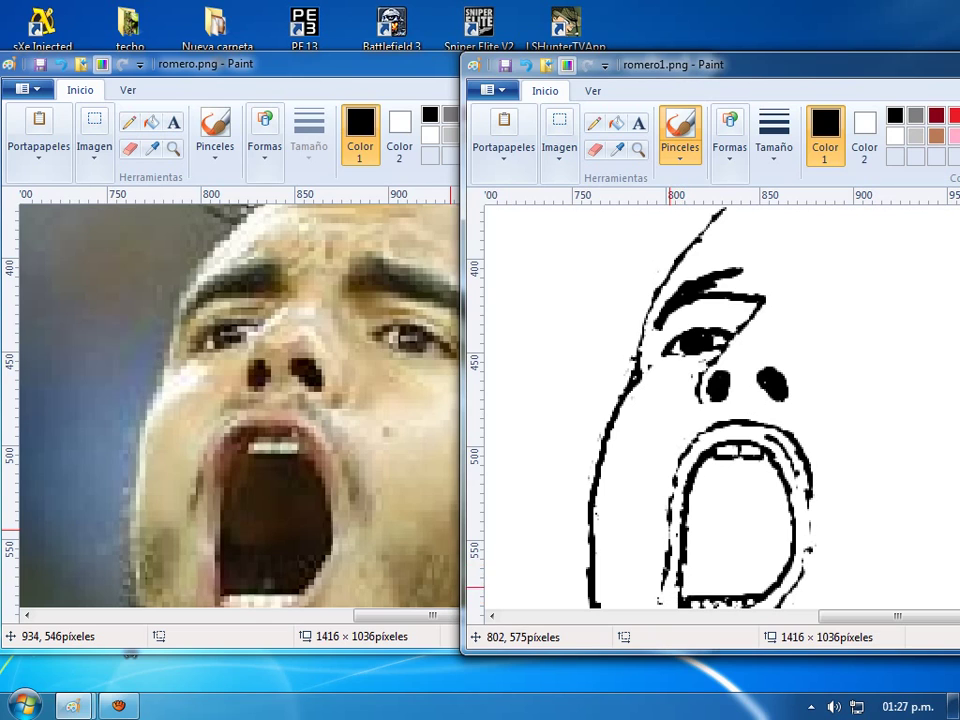
Paint the eyelid and lower-lid lines around the left eye, and refine the double lip contour above the mouth
mouse_move(710, 321)
mouse_down()
mouse_move(738, 313)
mouse_move(723, 318)
mouse_move(733, 319)
mouse_up()
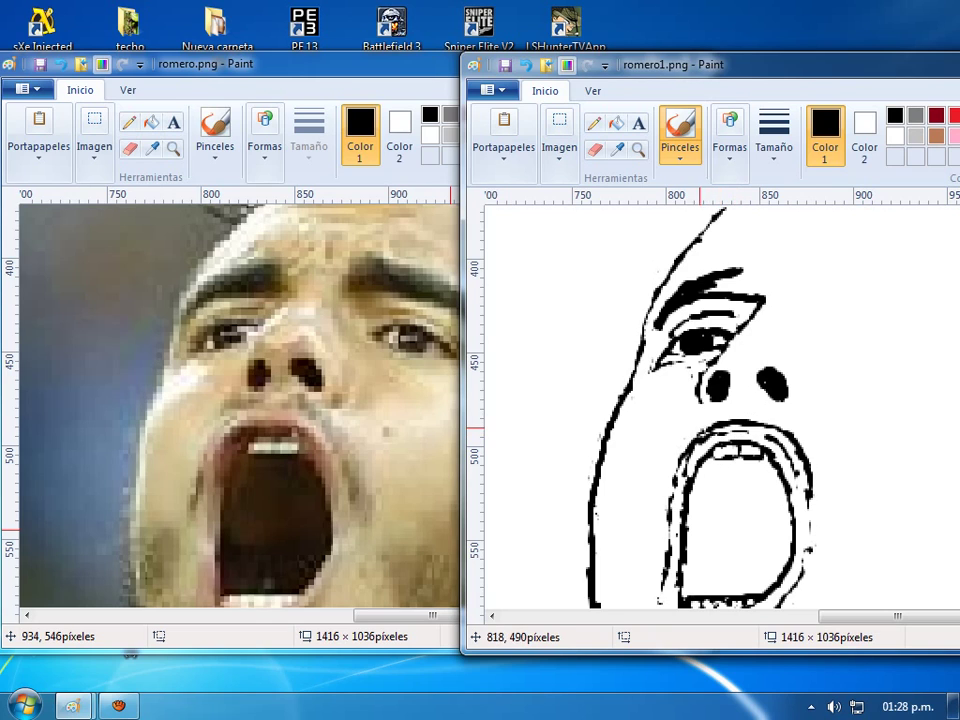
drag(710, 436, 689, 457)
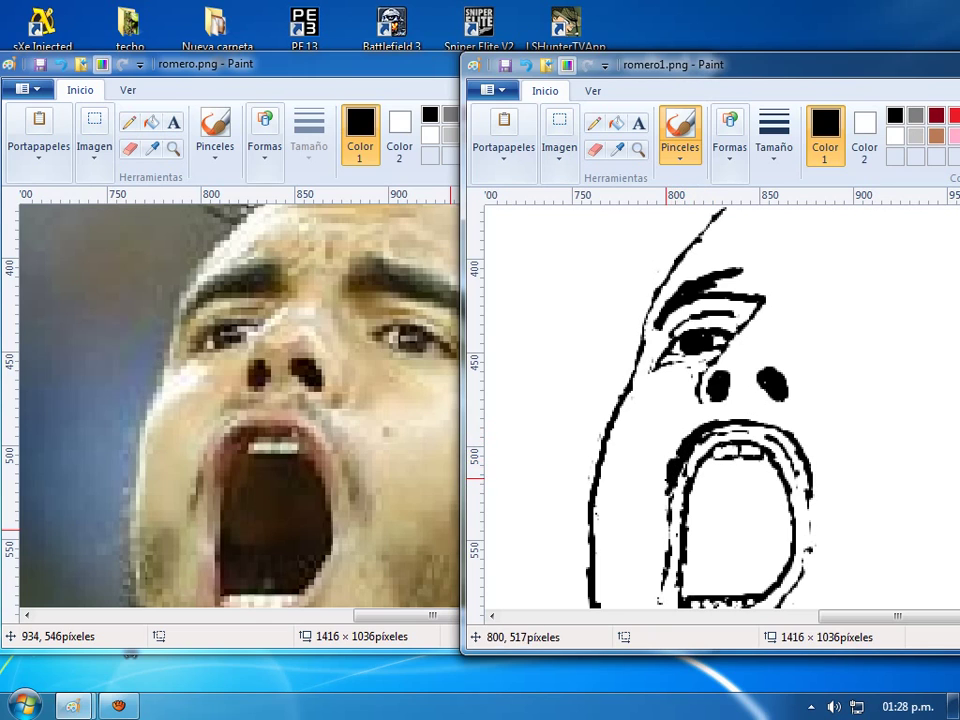
mouse_move(676, 450)
mouse_down()
mouse_move(661, 499)
mouse_move(667, 461)
mouse_move(678, 489)
mouse_move(690, 444)
mouse_move(700, 443)
mouse_move(680, 483)
mouse_move(720, 425)
mouse_move(695, 438)
mouse_move(716, 421)
mouse_up()
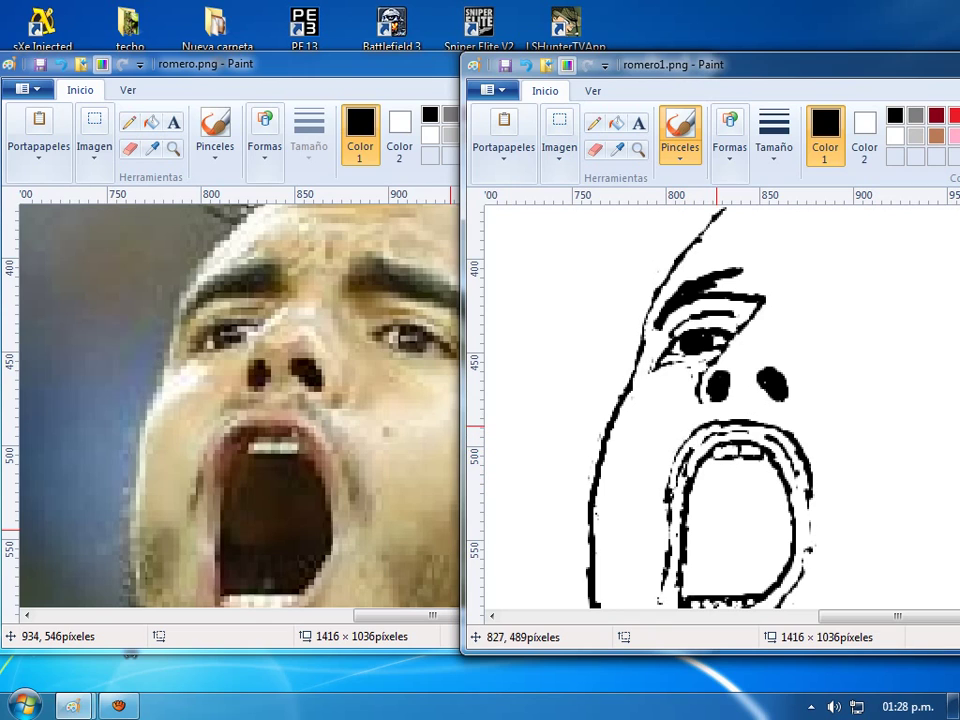
mouse_move(793, 446)
mouse_down()
mouse_move(784, 450)
mouse_move(795, 468)
mouse_up()
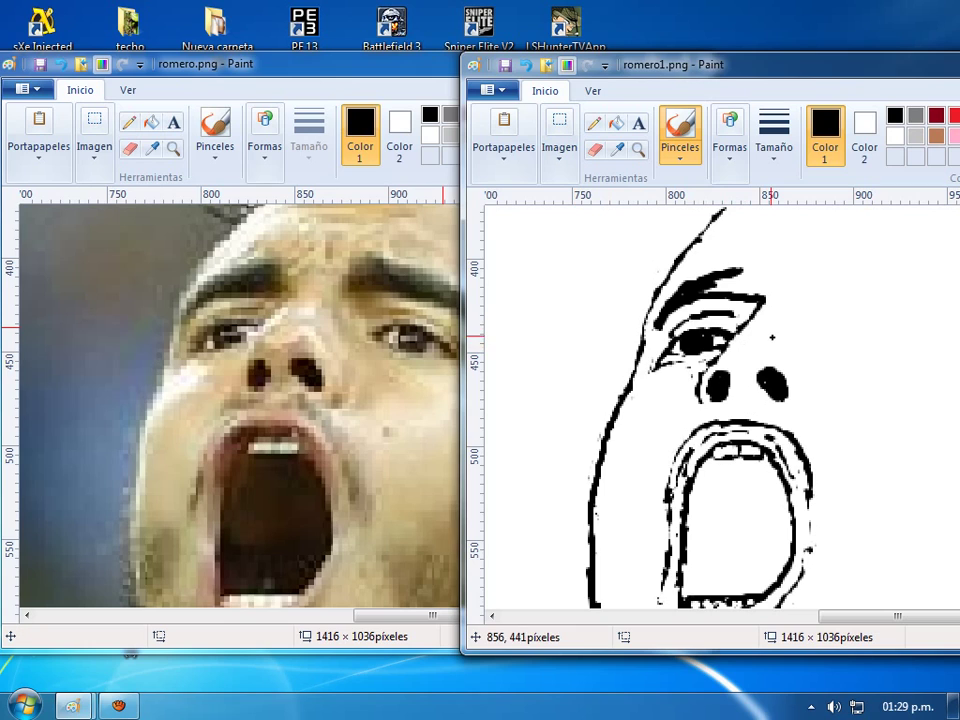
Paint the outline over the nose tip and around the right nostril, and add broken crease lines along the nose bridge
drag(752, 341, 797, 360)
drag(798, 359, 815, 409)
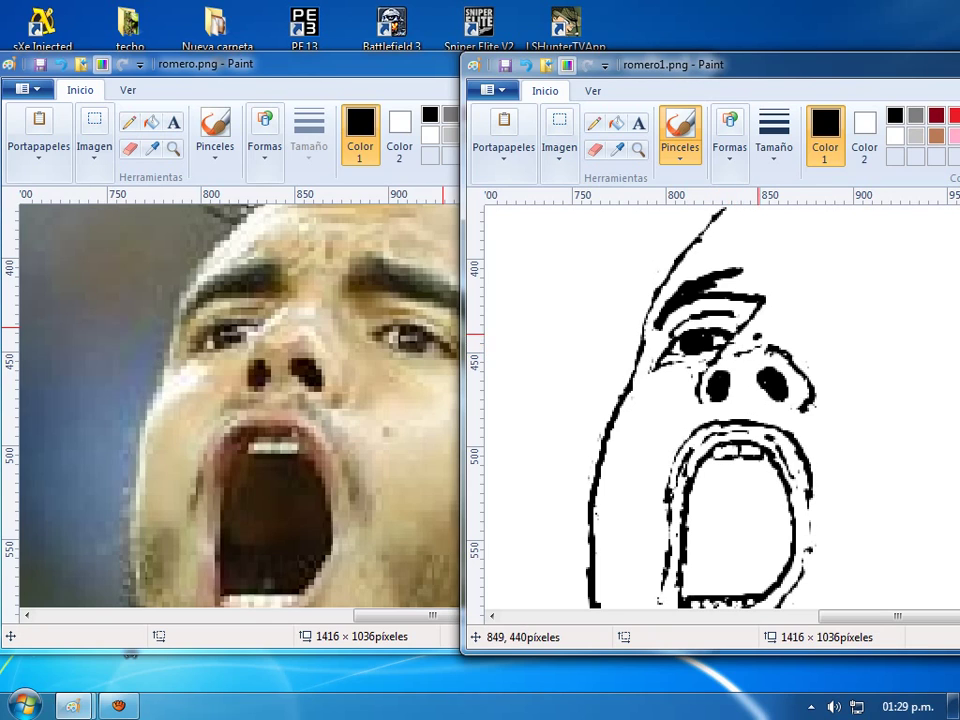
mouse_move(765, 340)
mouse_down()
mouse_move(778, 330)
mouse_move(788, 337)
mouse_up()
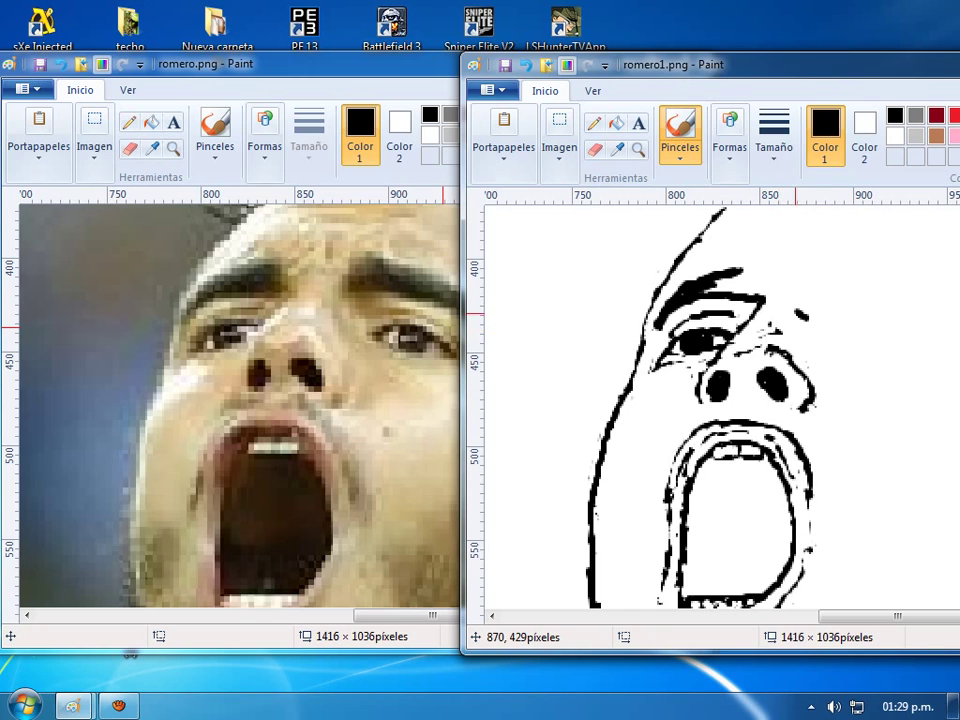
mouse_move(795, 314)
mouse_down()
mouse_move(829, 342)
mouse_move(825, 358)
mouse_move(840, 360)
mouse_move(839, 334)
mouse_move(839, 356)
mouse_up()
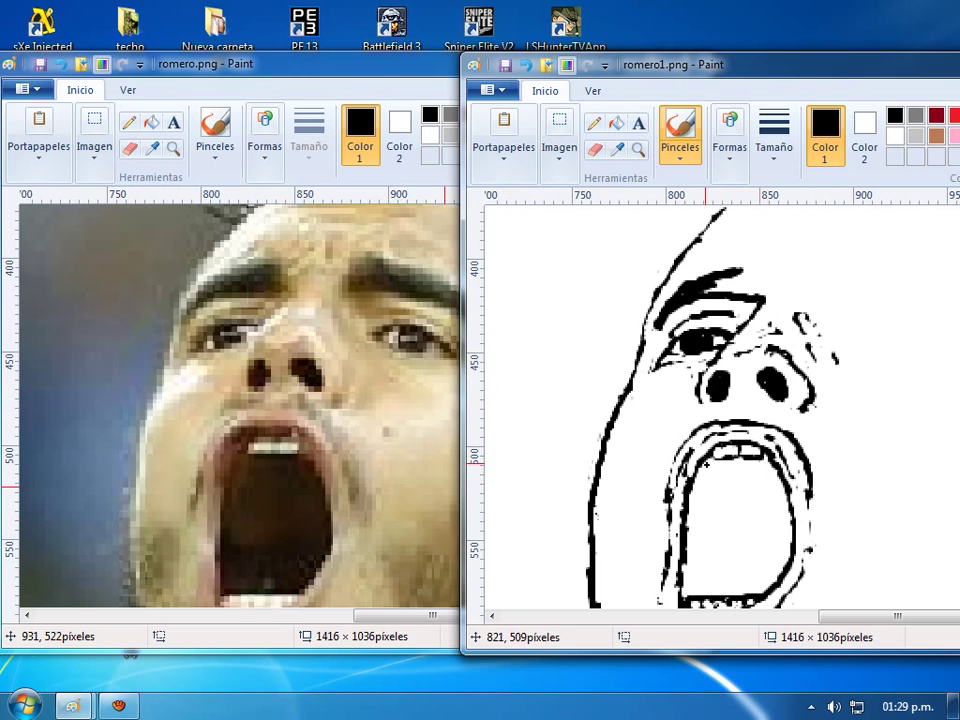
Add rough shading lines along both sides of the mouth and a small mole on the right cheek
mouse_move(705, 463)
mouse_down()
mouse_move(697, 471)
mouse_move(722, 461)
mouse_move(697, 489)
mouse_move(700, 476)
mouse_move(707, 510)
mouse_up()
key(ctrl+z)
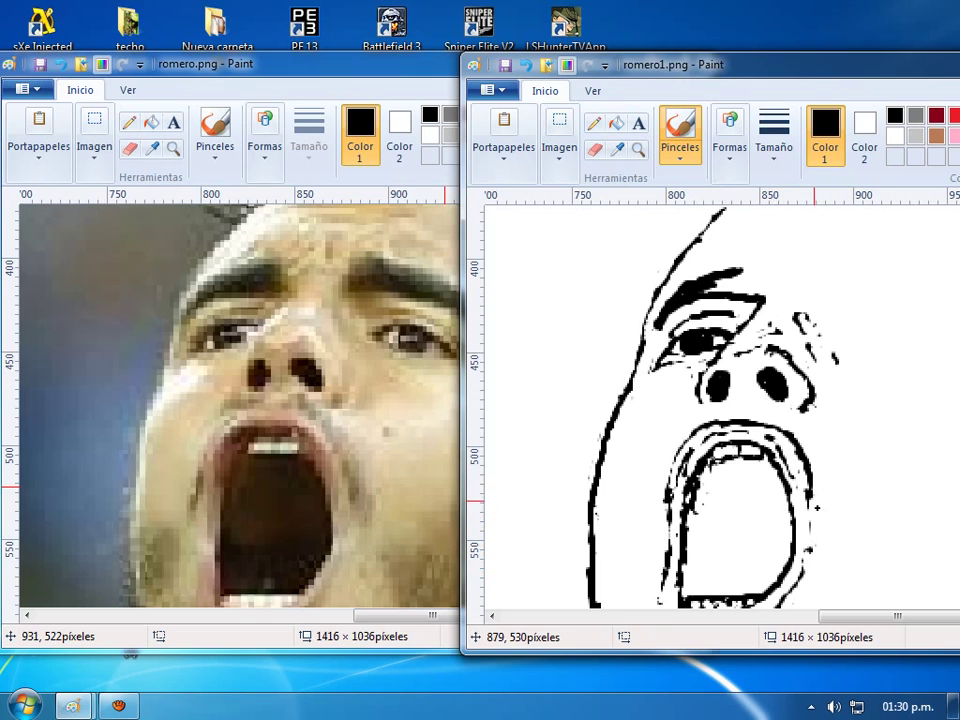
drag(817, 508, 821, 482)
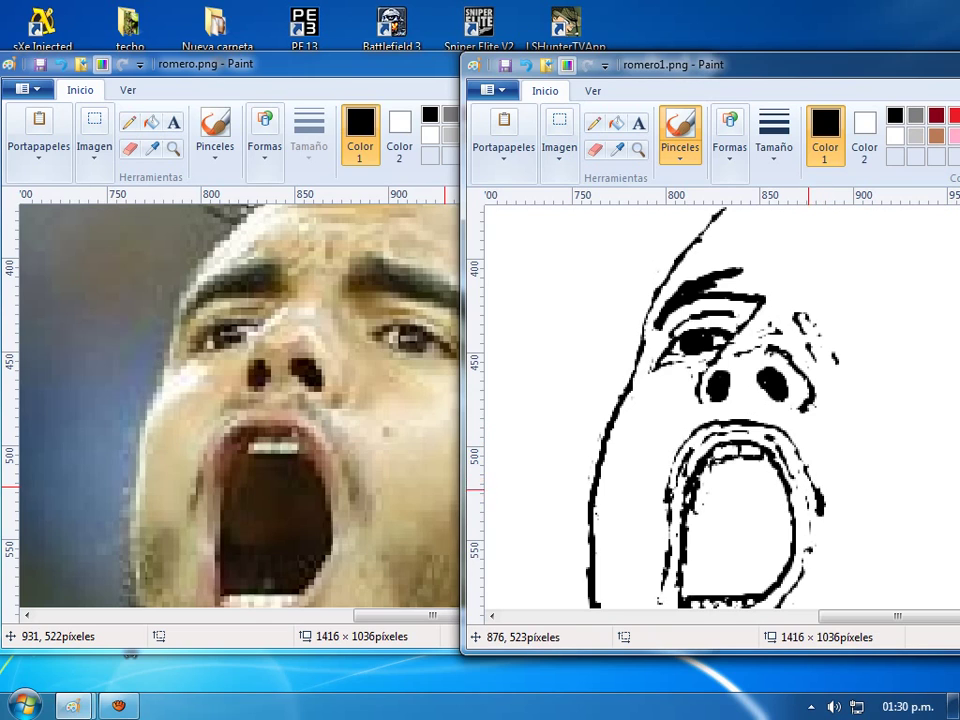
drag(810, 488, 826, 535)
drag(825, 549, 826, 532)
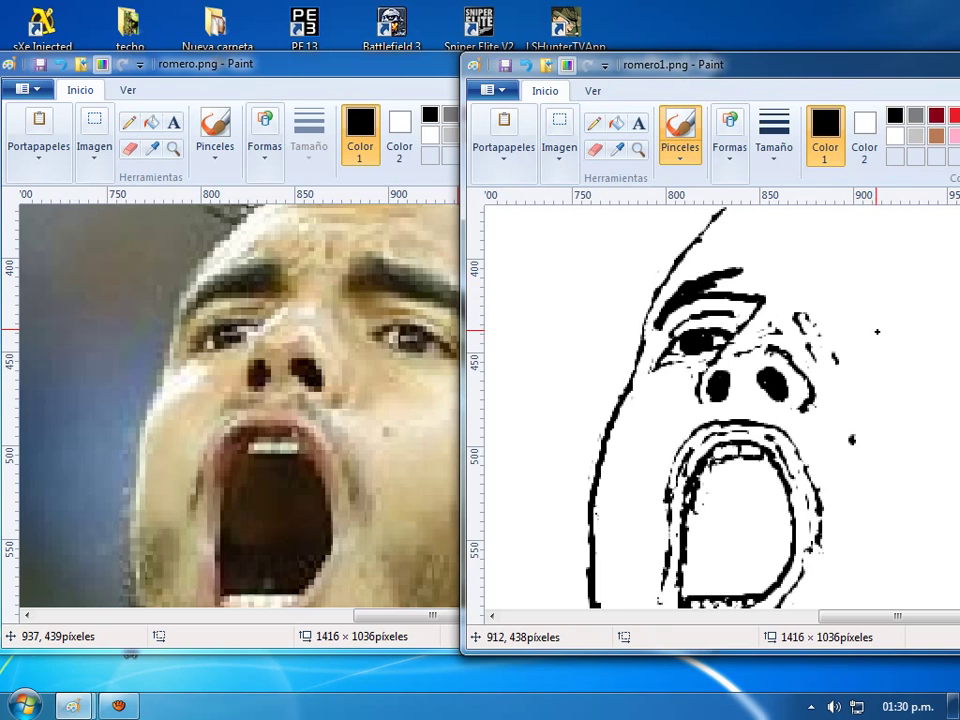
Paint the right eye with a dark iris, white highlights and a pointed outline around it
drag(878, 336, 876, 343)
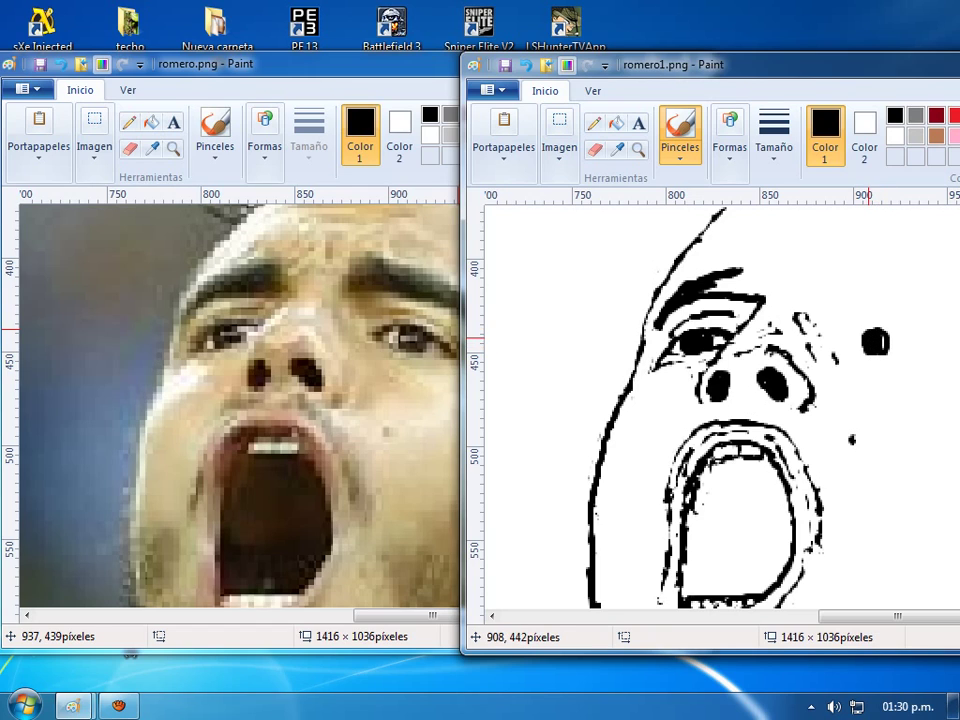
mouse_move(890, 343)
mouse_down()
mouse_move(907, 346)
mouse_move(884, 333)
mouse_move(895, 351)
mouse_up()
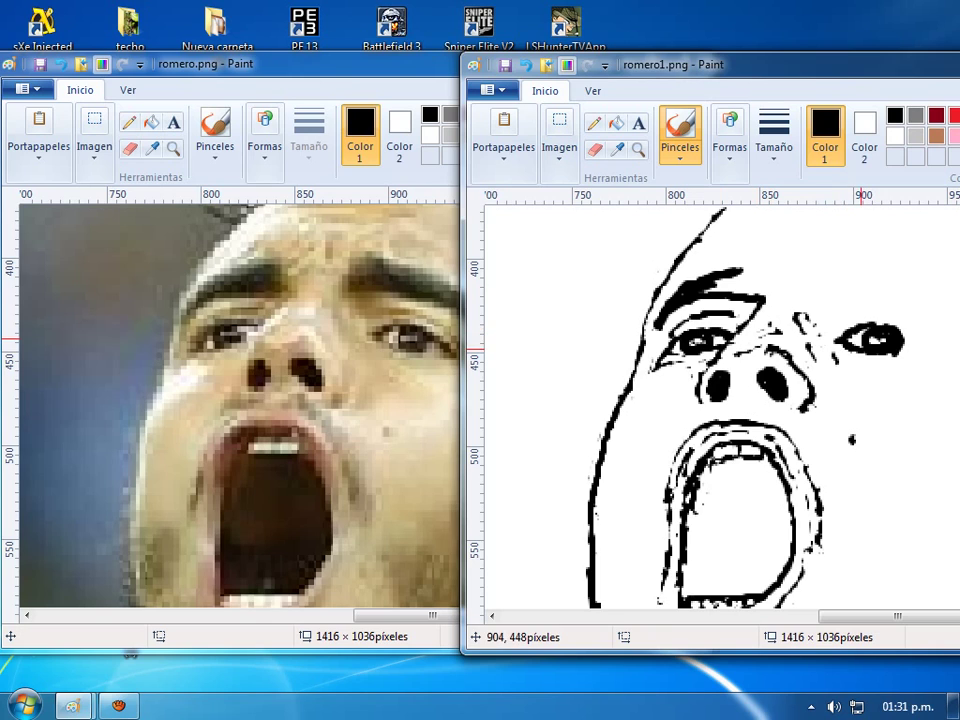
drag(895, 352, 922, 352)
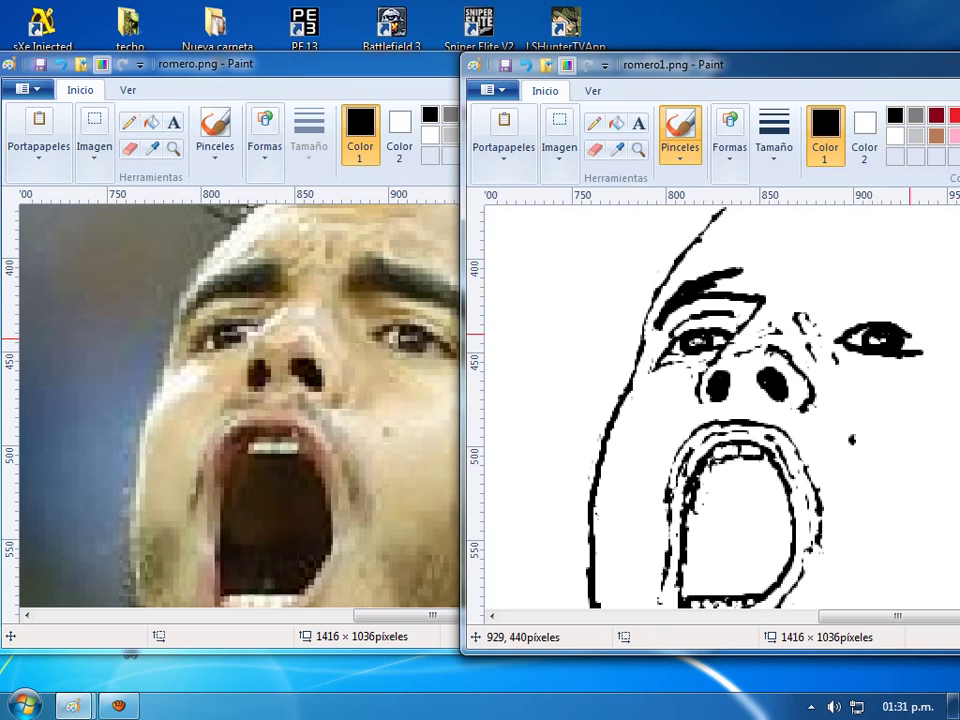
drag(926, 354, 942, 356)
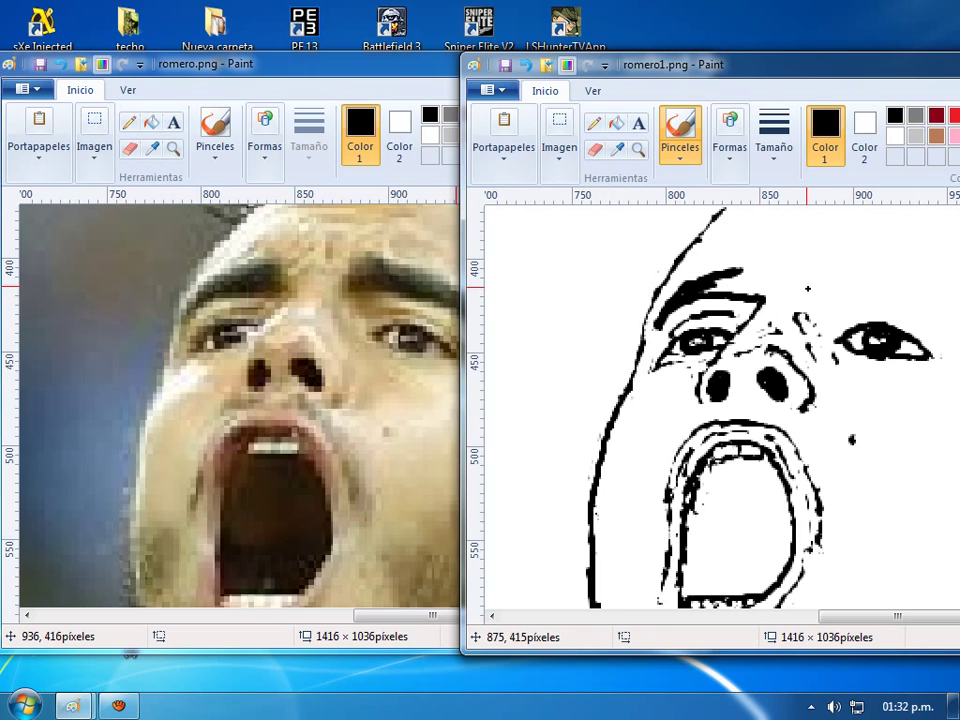
Paint a thick black eyebrow above the right eye and fill out the inner end of the left eyebrow
mouse_move(808, 289)
mouse_down()
mouse_move(856, 263)
mouse_move(845, 268)
mouse_move(855, 275)
mouse_move(821, 276)
mouse_move(882, 300)
mouse_up()
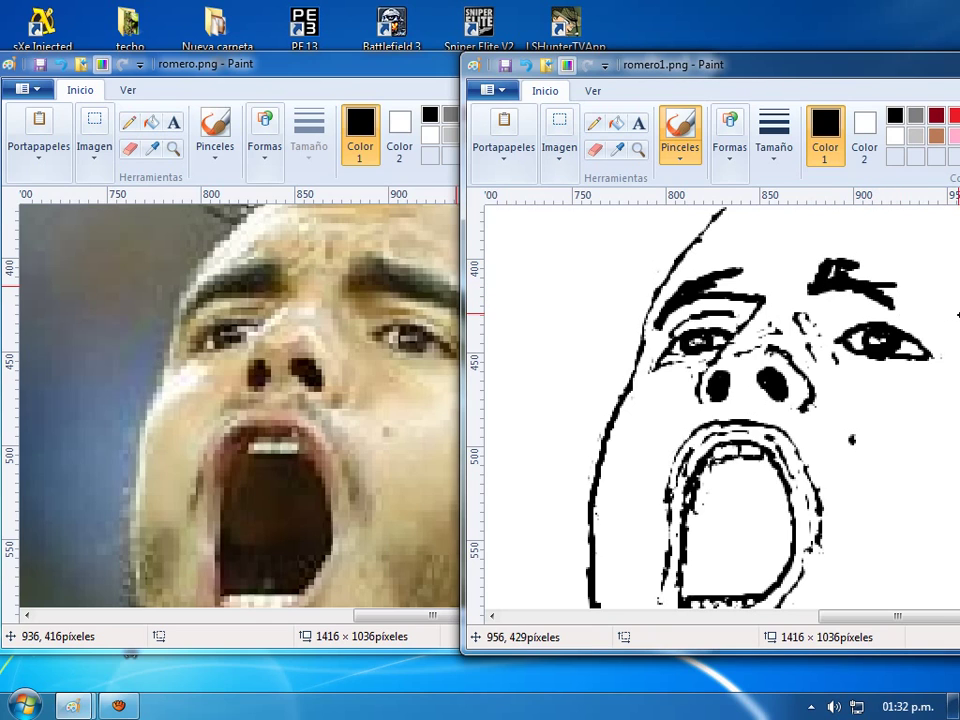
mouse_move(934, 338)
drag(951, 318, 882, 300)
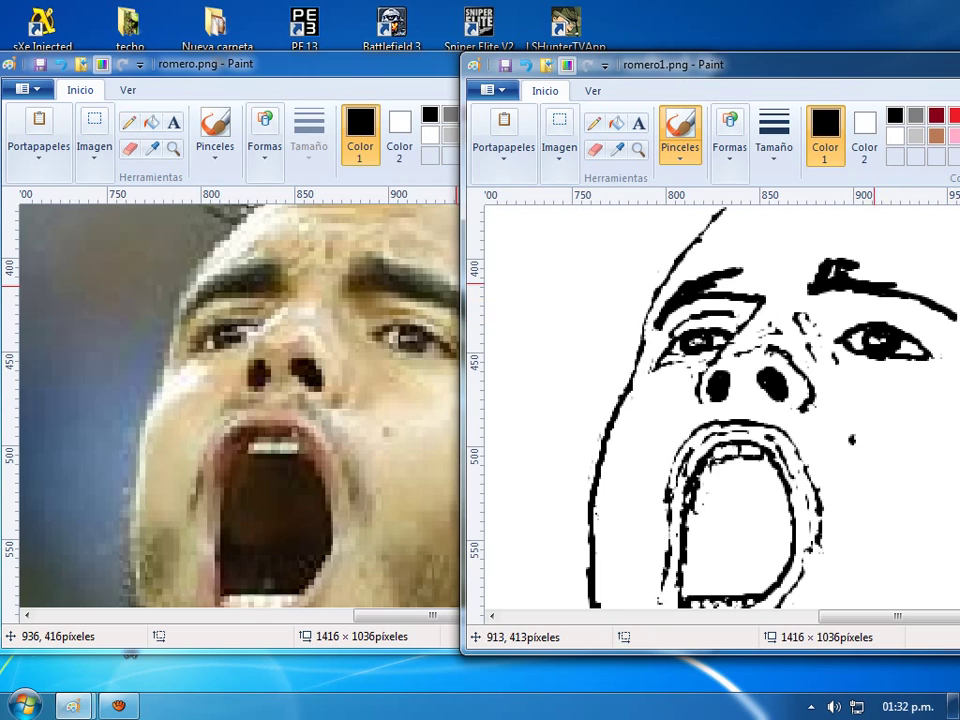
mouse_move(881, 265)
mouse_down()
mouse_move(905, 290)
mouse_move(905, 271)
mouse_move(950, 302)
mouse_move(877, 298)
mouse_move(926, 287)
mouse_move(871, 291)
mouse_move(838, 270)
mouse_move(908, 317)
mouse_move(936, 288)
mouse_move(897, 279)
mouse_move(958, 309)
mouse_move(878, 279)
mouse_move(938, 314)
mouse_up()
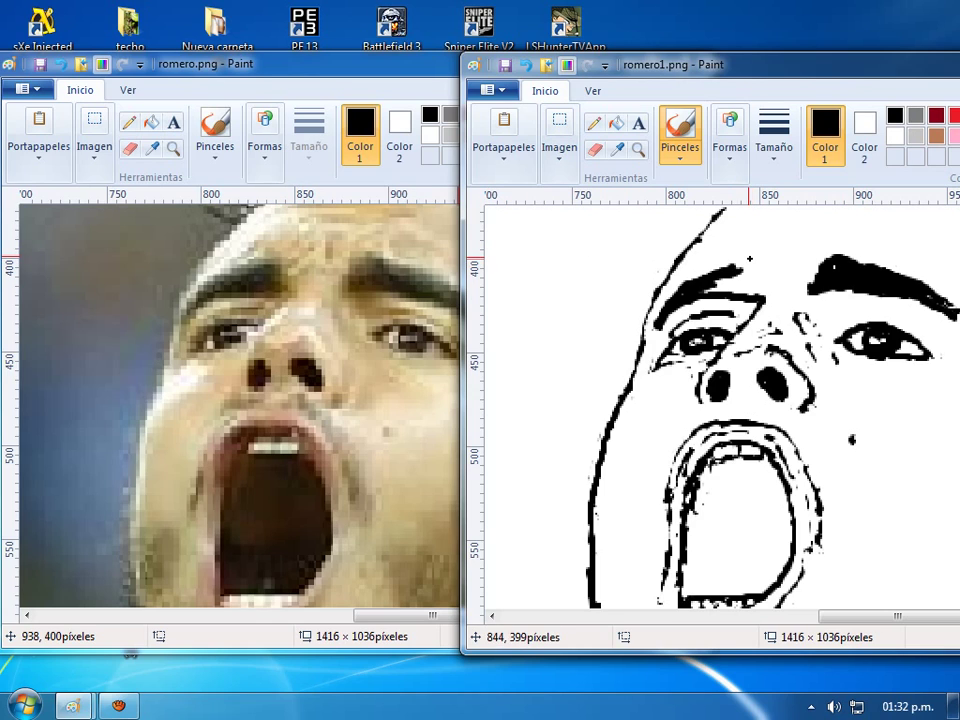
mouse_move(750, 273)
mouse_down()
mouse_move(705, 270)
mouse_move(745, 282)
mouse_up()
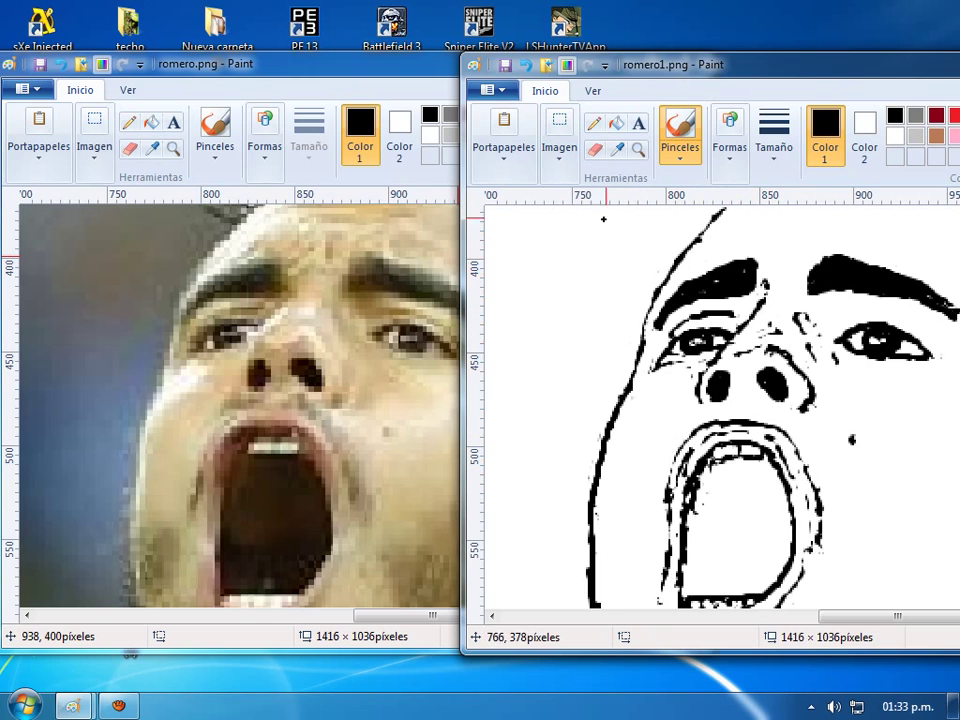
Paint a hair strand at the upper end of the forehead contour and the eyelid crease over the right eye
mouse_move(719, 227)
mouse_down()
mouse_move(663, 208)
mouse_move(714, 229)
mouse_up()
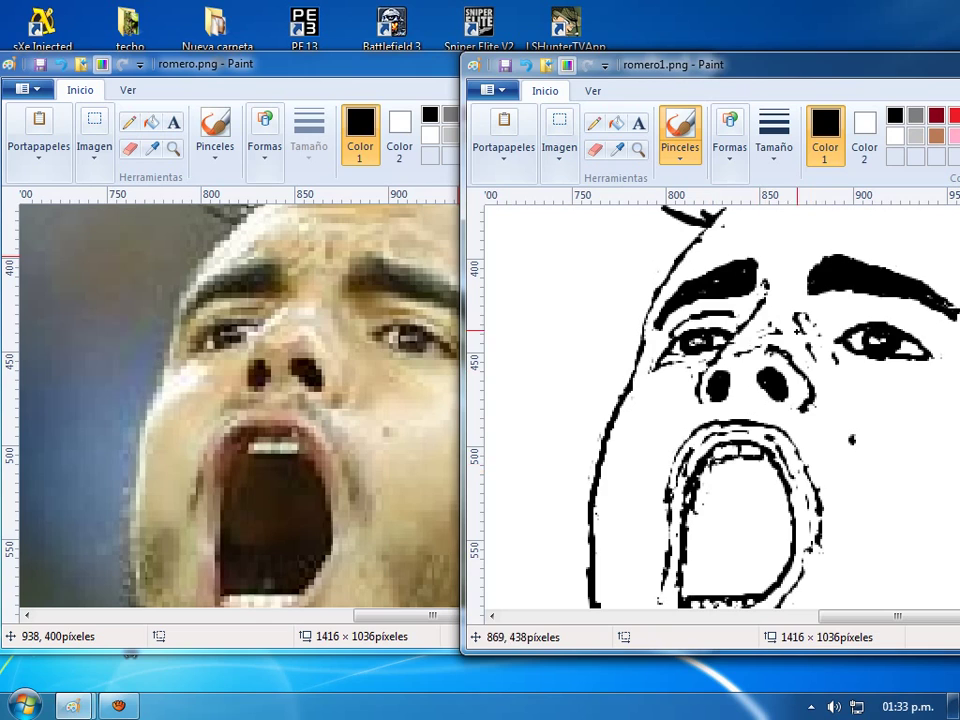
mouse_move(868, 320)
mouse_down()
mouse_move(933, 336)
mouse_move(942, 324)
mouse_move(941, 341)
mouse_up()
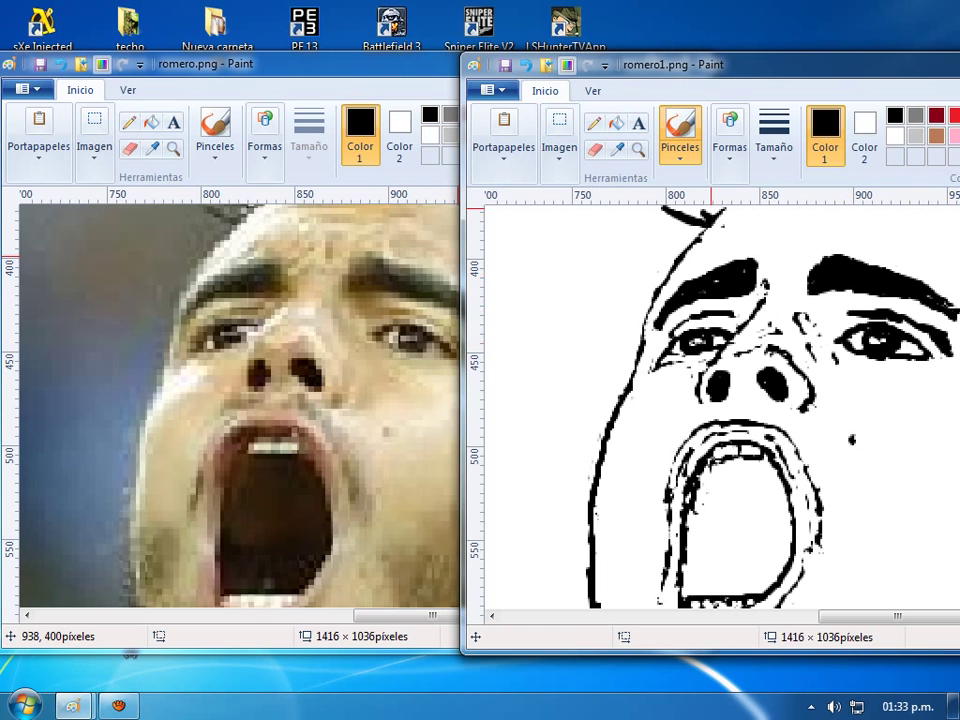
Shift the photo and the drawing to the right part of the face and arrange both Paint windows side by side
mouse_move(760, 64)
mouse_down()
mouse_move(868, 62)
mouse_move(771, 62)
mouse_up()
key(alt+Tab)
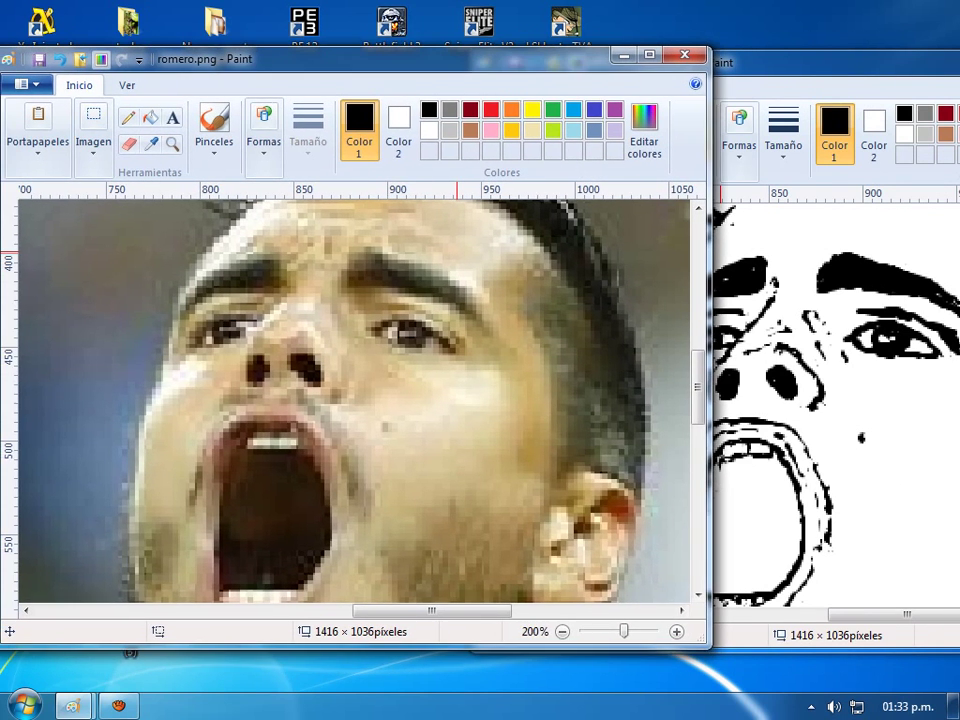
click(686, 614)
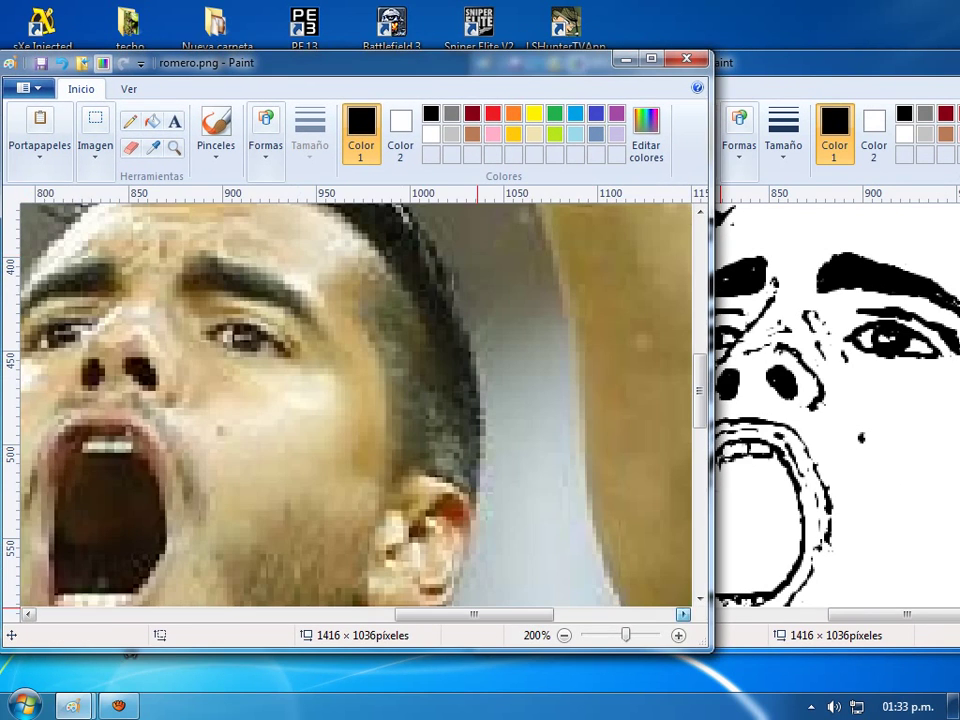
key(alt+Tab)
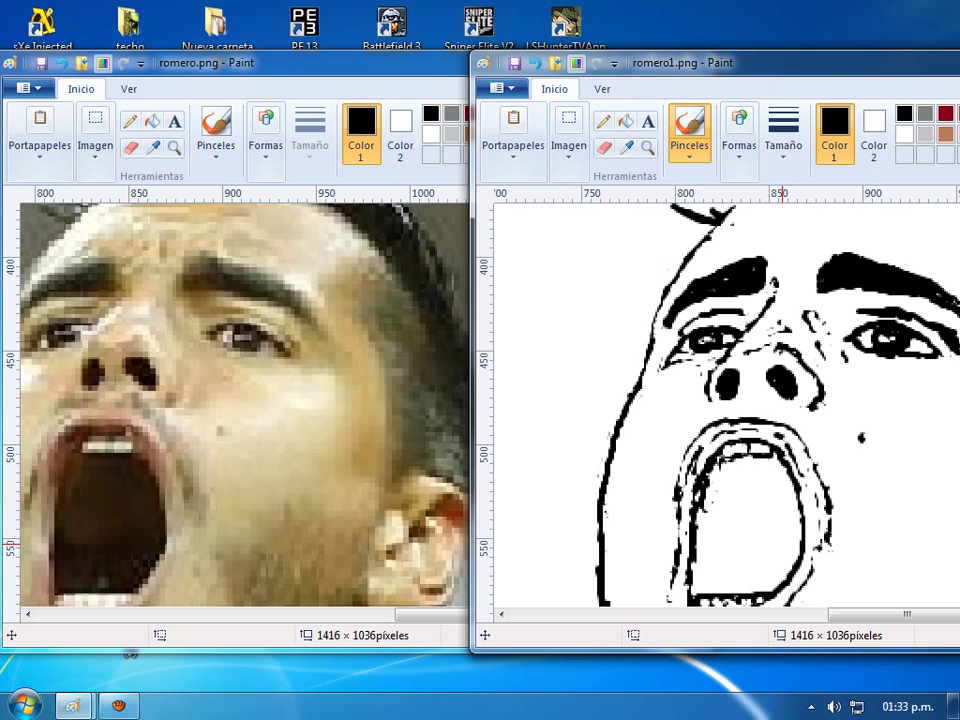
drag(780, 62, 450, 45)
click(826, 597)
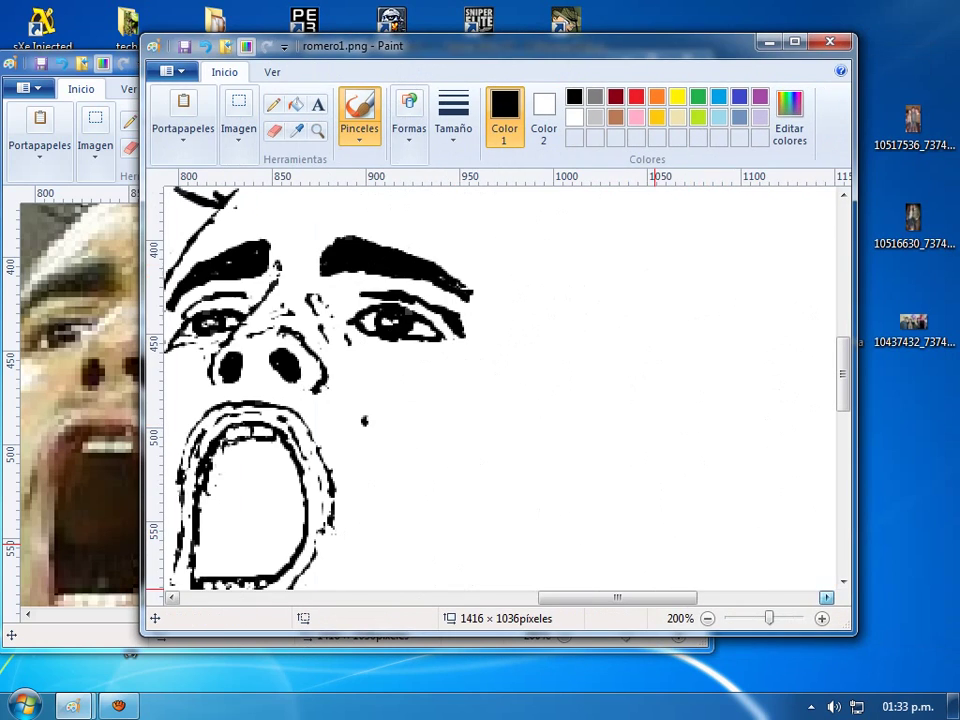
drag(500, 45, 760, 62)
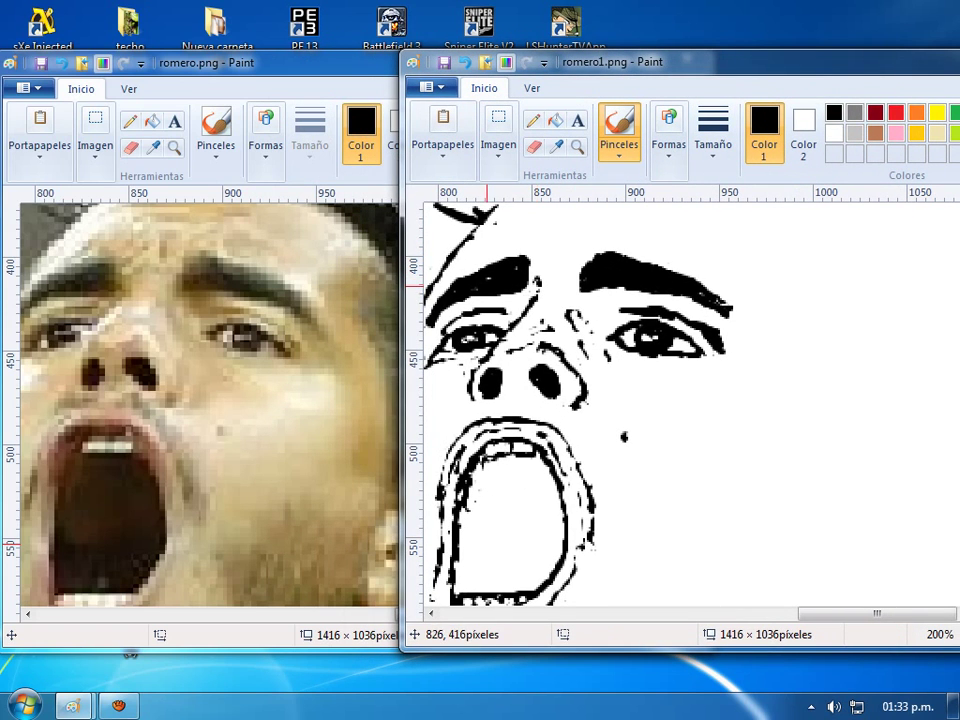
Shift the romero1.png window slightly aside to uncover more of the reference photo
drag(508, 62, 540, 62)
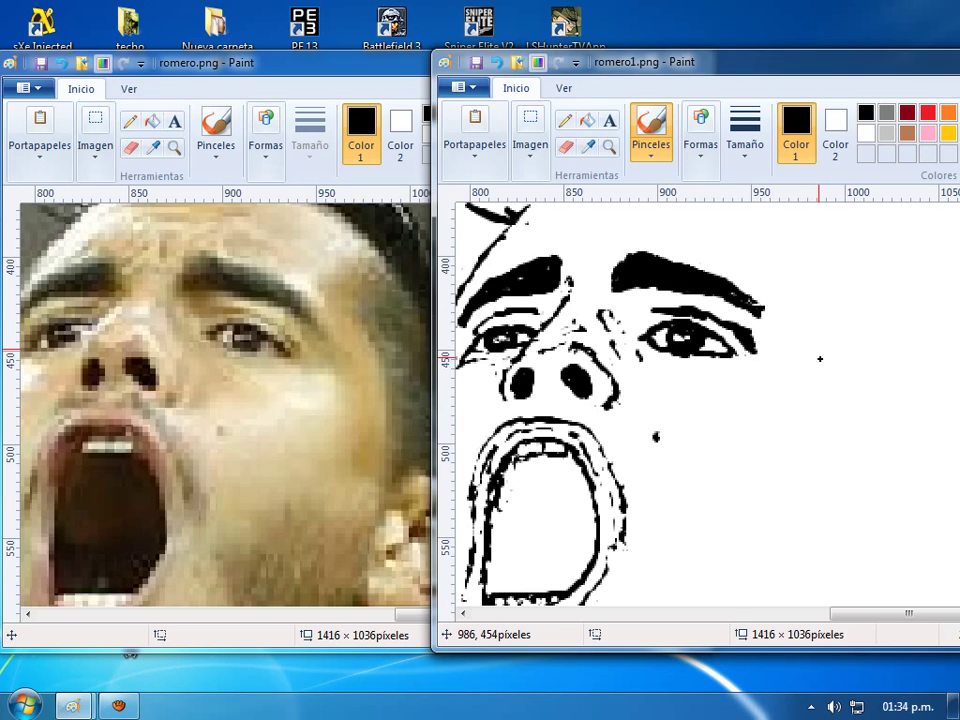
click(819, 358)
drag(819, 357, 804, 332)
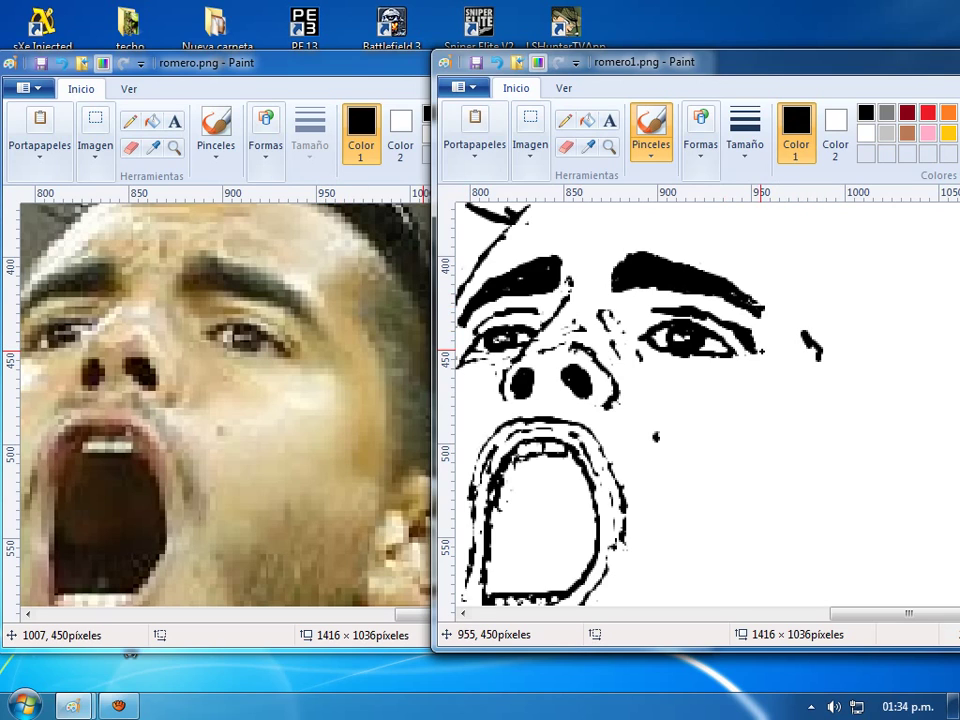
key(ctrl+z)
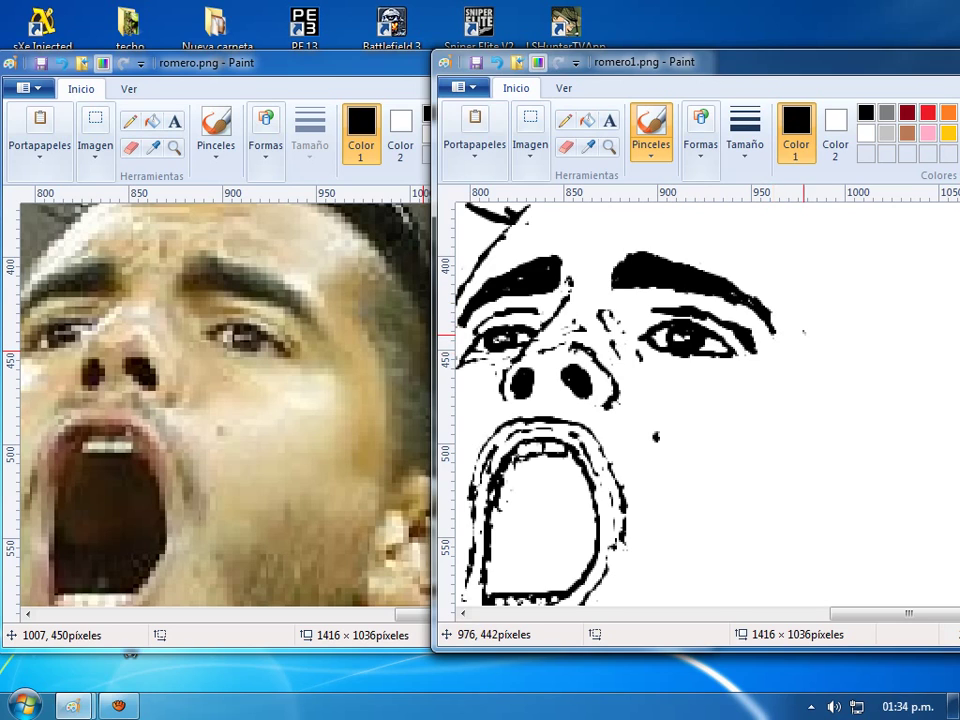
Paint the thick black hair band and hatched temple hair beside the right eye, plus a dark spot for the inner ear
mouse_move(803, 349)
mouse_down()
mouse_move(830, 333)
mouse_move(844, 342)
mouse_move(835, 300)
mouse_move(822, 289)
mouse_up()
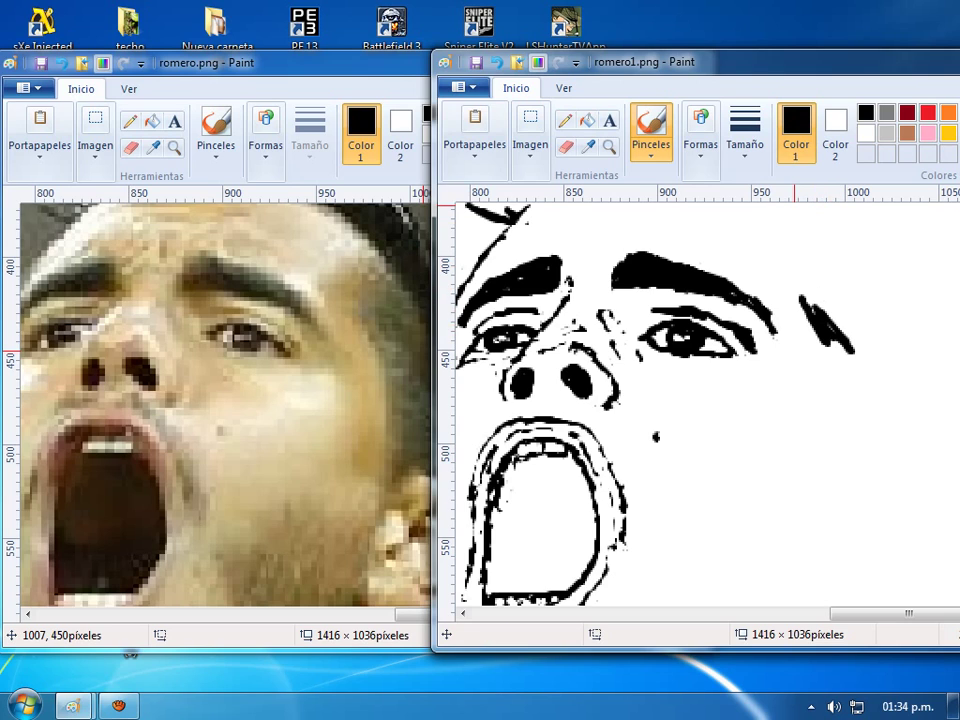
mouse_move(748, 200)
mouse_down()
mouse_move(806, 238)
mouse_move(786, 223)
mouse_move(854, 291)
mouse_move(876, 332)
mouse_move(797, 220)
mouse_move(798, 240)
mouse_move(854, 270)
mouse_move(827, 212)
mouse_move(863, 300)
mouse_move(841, 233)
mouse_up()
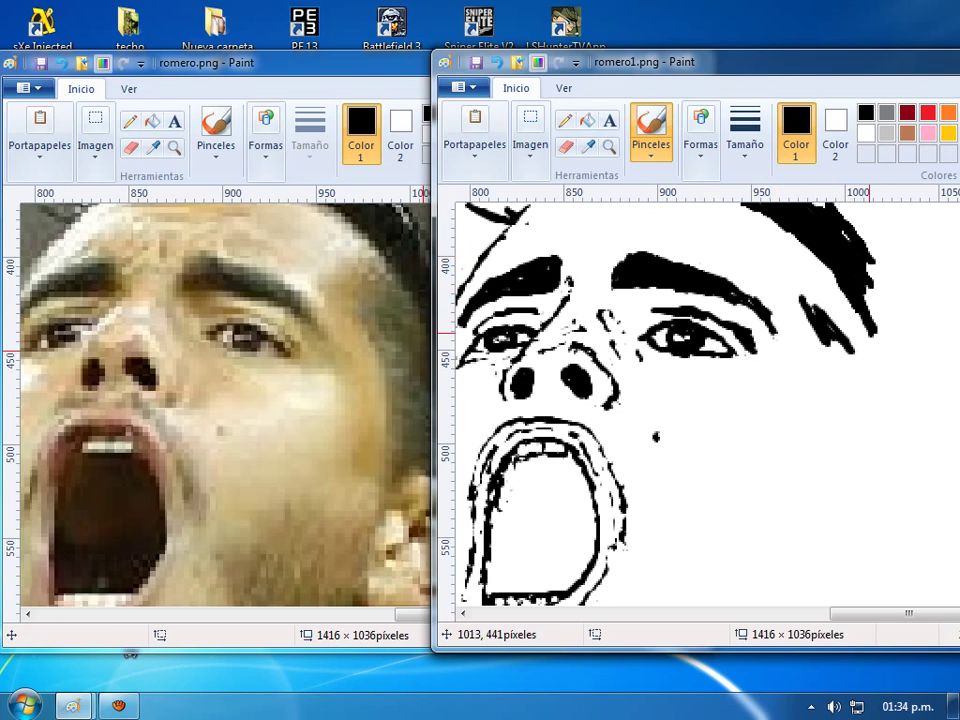
mouse_move(882, 342)
mouse_down()
mouse_move(902, 363)
mouse_move(914, 338)
mouse_move(844, 216)
mouse_up()
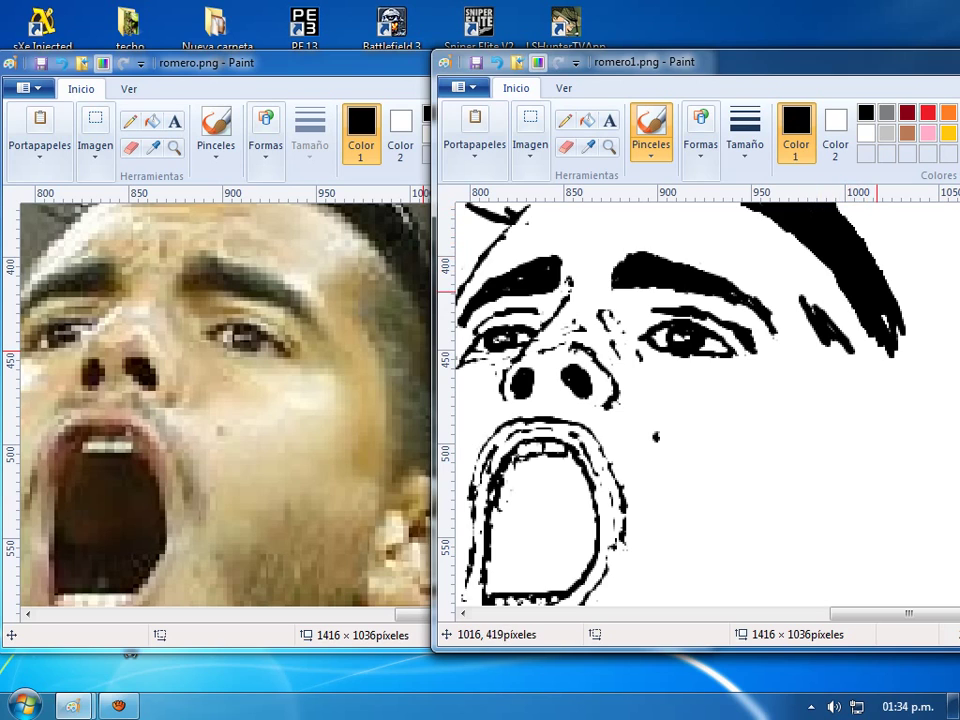
mouse_move(889, 301)
mouse_down()
mouse_move(925, 379)
mouse_move(891, 345)
mouse_move(884, 378)
mouse_move(871, 329)
mouse_up()
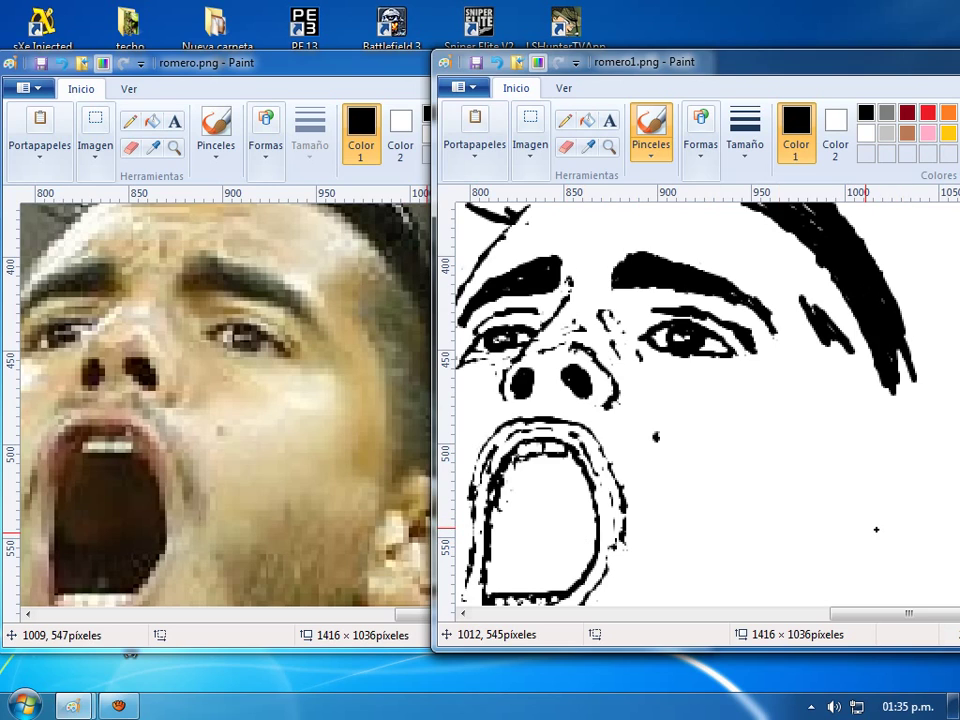
drag(867, 532, 878, 541)
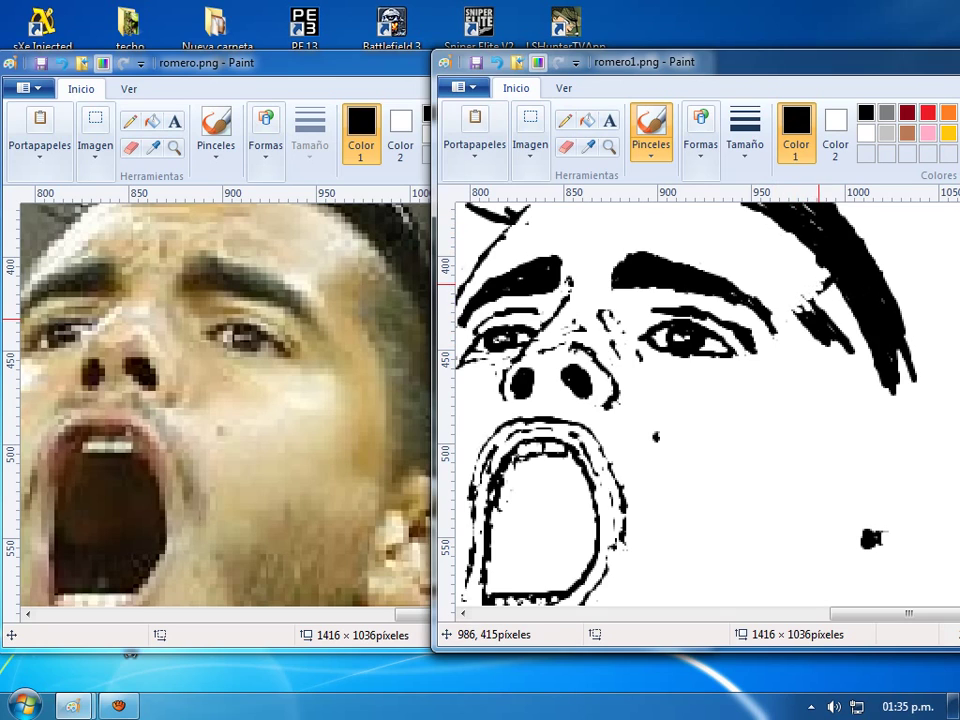
mouse_move(839, 312)
mouse_down()
mouse_move(832, 318)
mouse_move(854, 314)
mouse_up()
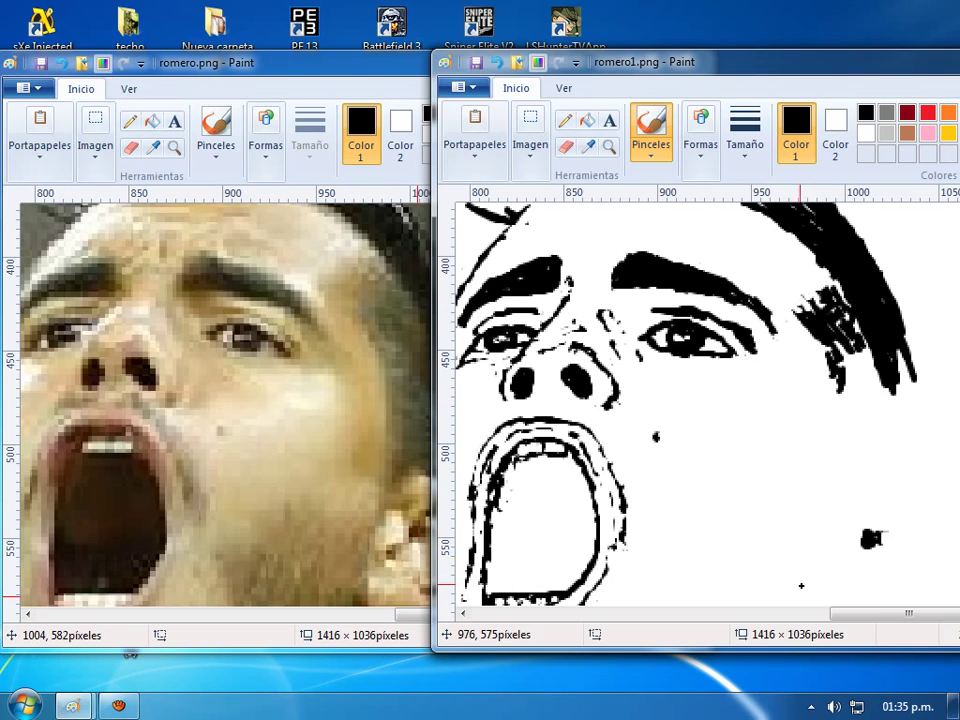
Draw the ear's outline around the dark spot, from the lower fold up and over the curved upper rim
mouse_move(801, 598)
mouse_down()
mouse_move(789, 583)
mouse_move(797, 578)
mouse_move(801, 600)
mouse_up()
key(ctrl+z)
mouse_move(797, 573)
mouse_down()
mouse_move(839, 571)
mouse_move(866, 590)
mouse_up()
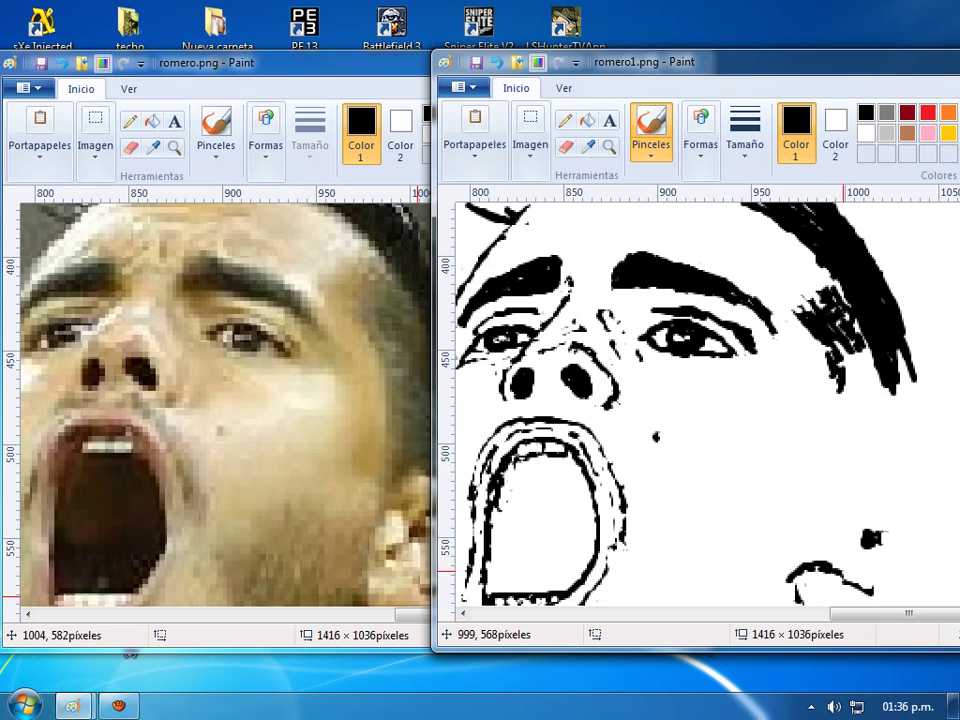
drag(798, 540, 798, 570)
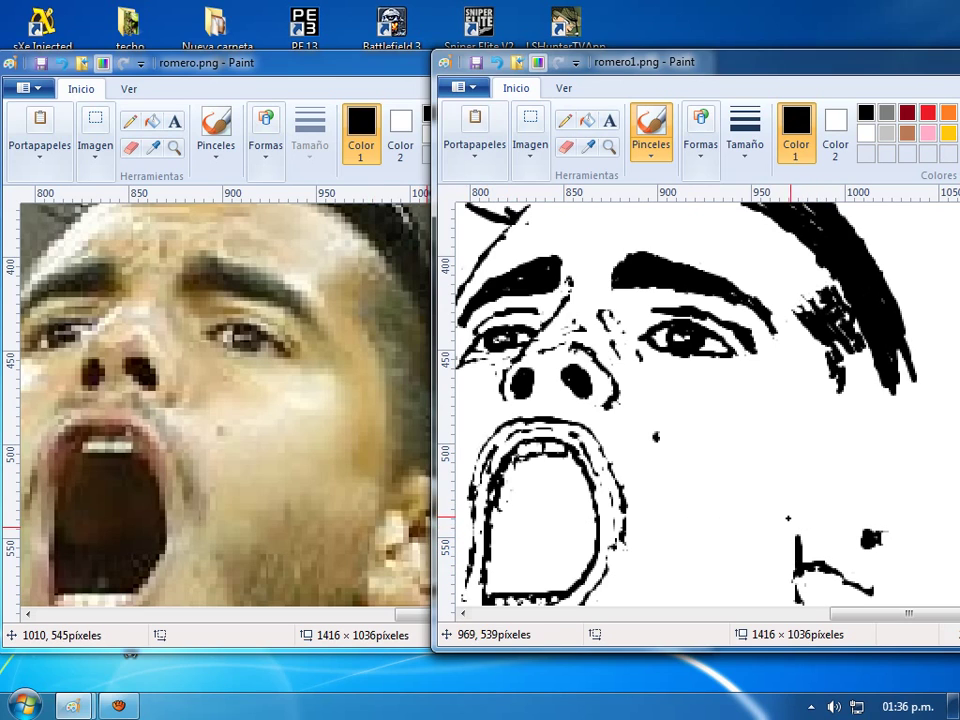
mouse_move(790, 516)
mouse_down()
mouse_move(807, 527)
mouse_move(818, 512)
mouse_move(808, 518)
mouse_move(829, 521)
mouse_move(862, 478)
mouse_move(845, 495)
mouse_move(856, 484)
mouse_up()
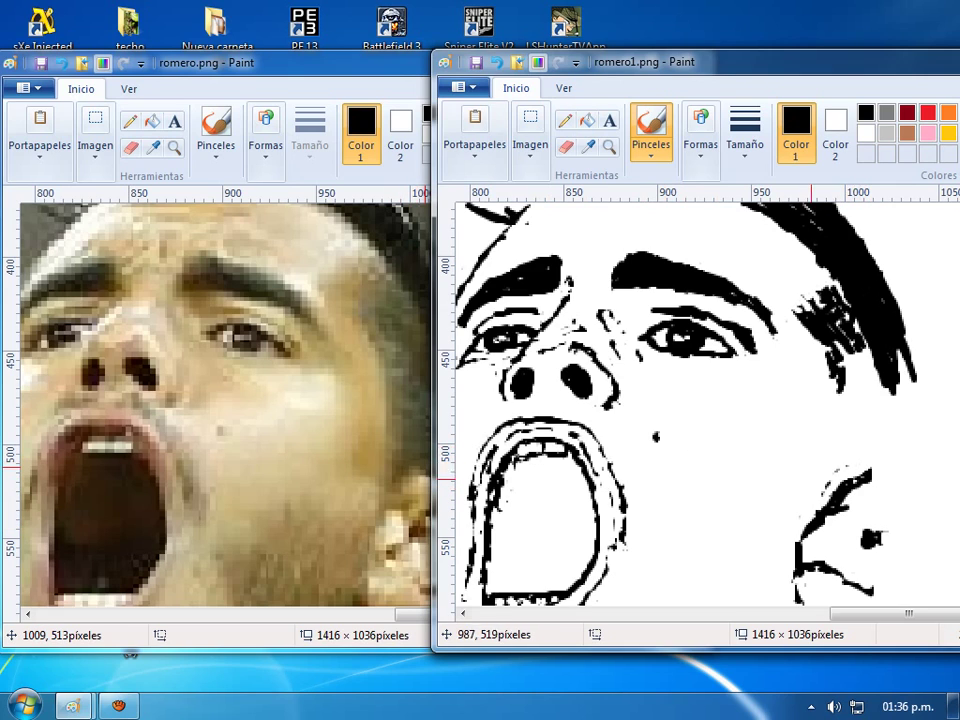
mouse_move(866, 466)
mouse_down()
mouse_move(918, 474)
mouse_move(923, 498)
mouse_up()
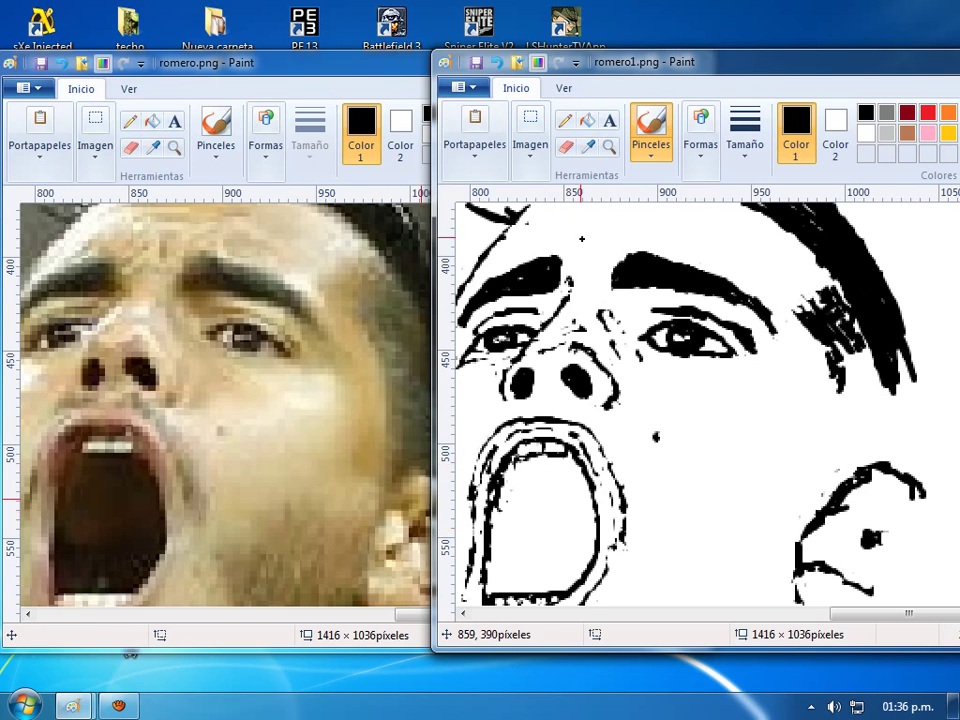
Draw short vertical frown wrinkles between the two eyebrows
drag(598, 238, 599, 272)
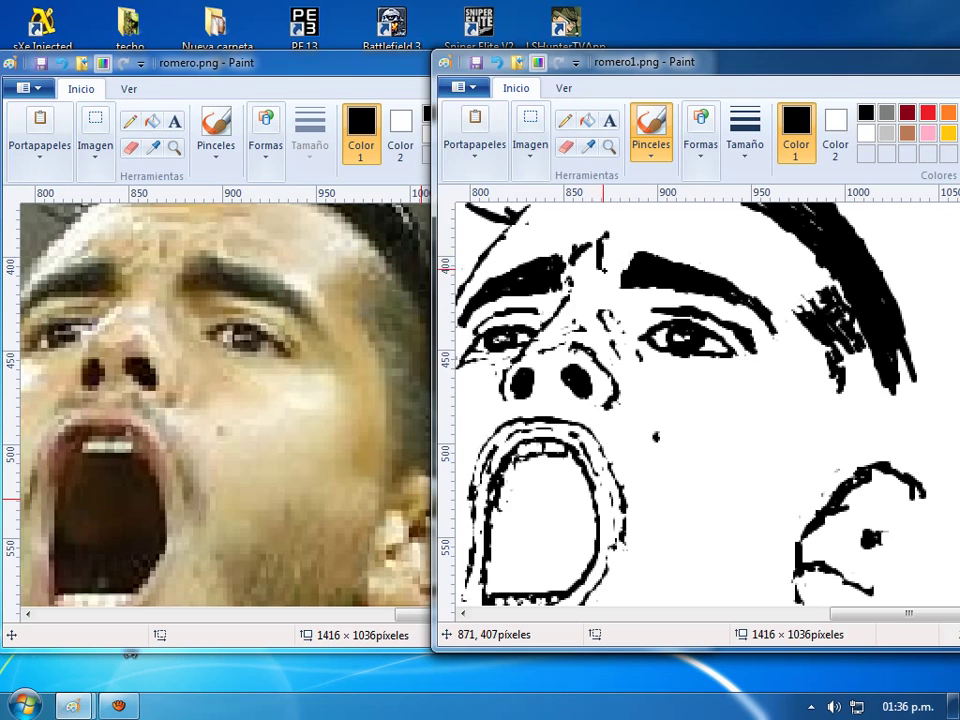
mouse_move(605, 264)
mouse_down()
mouse_move(615, 251)
mouse_move(605, 237)
mouse_up()
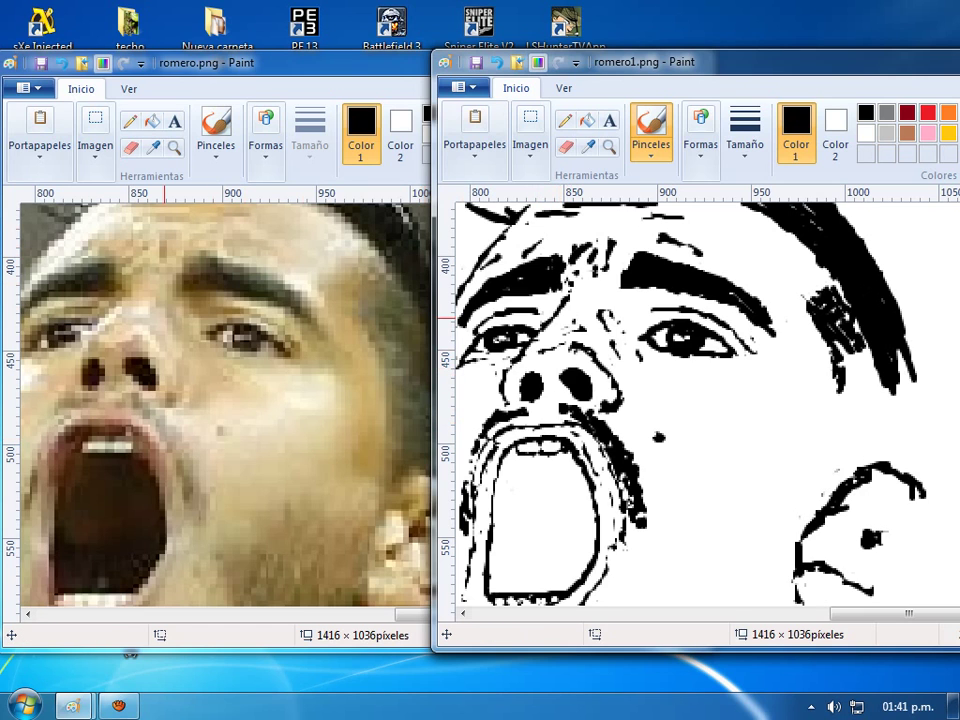
Save the drawing as a new PNG file named romero2.png
click(465, 87)
click(444, 243)
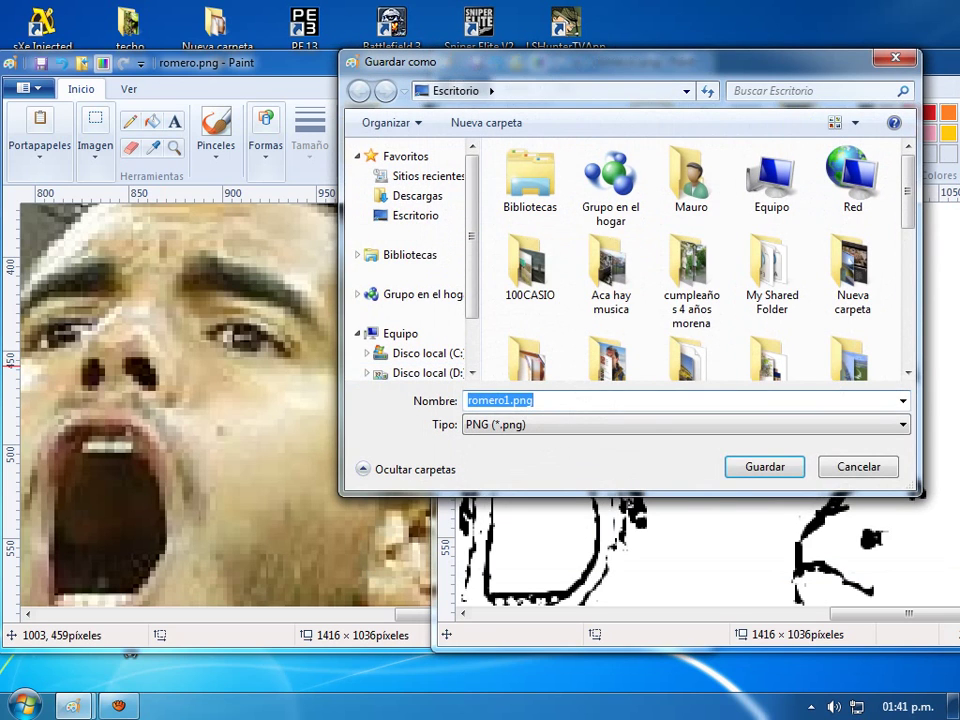
click(511, 400)
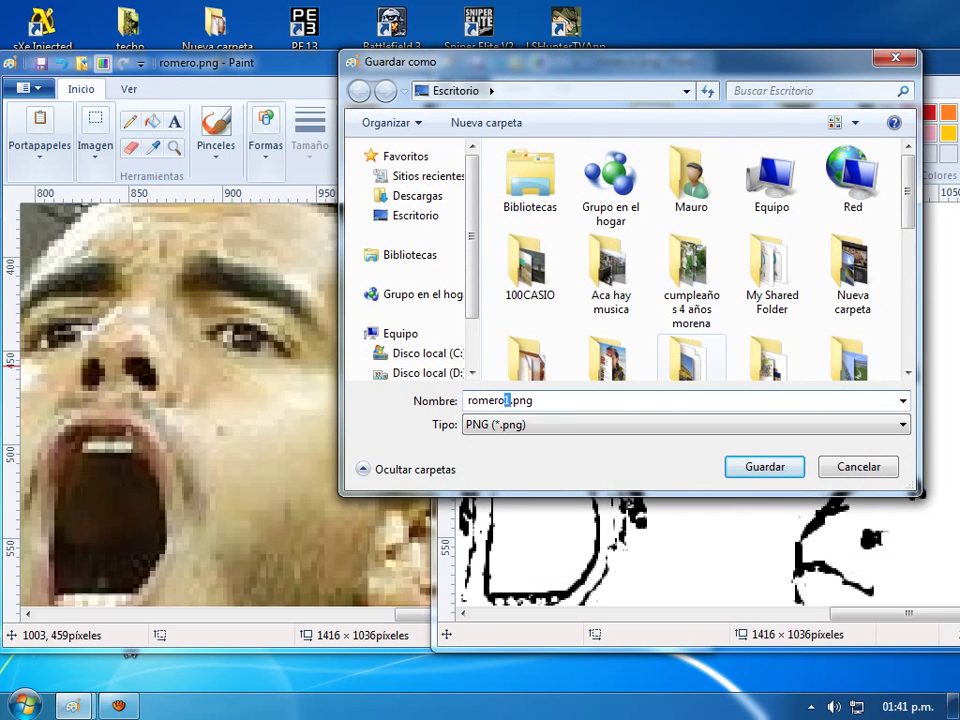
text(2)
key(Return)
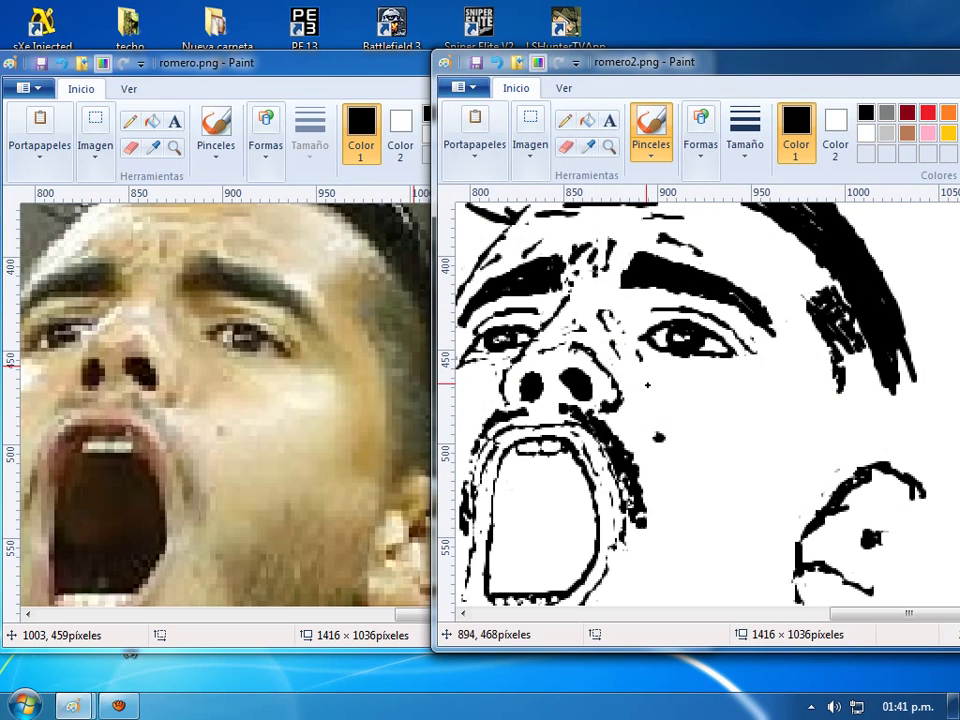
Close the mouth with the lower lip outline and bottom teeth, and add stubble marks on the chin below it
click(236, 385)
scroll(245, 388, down, 3)
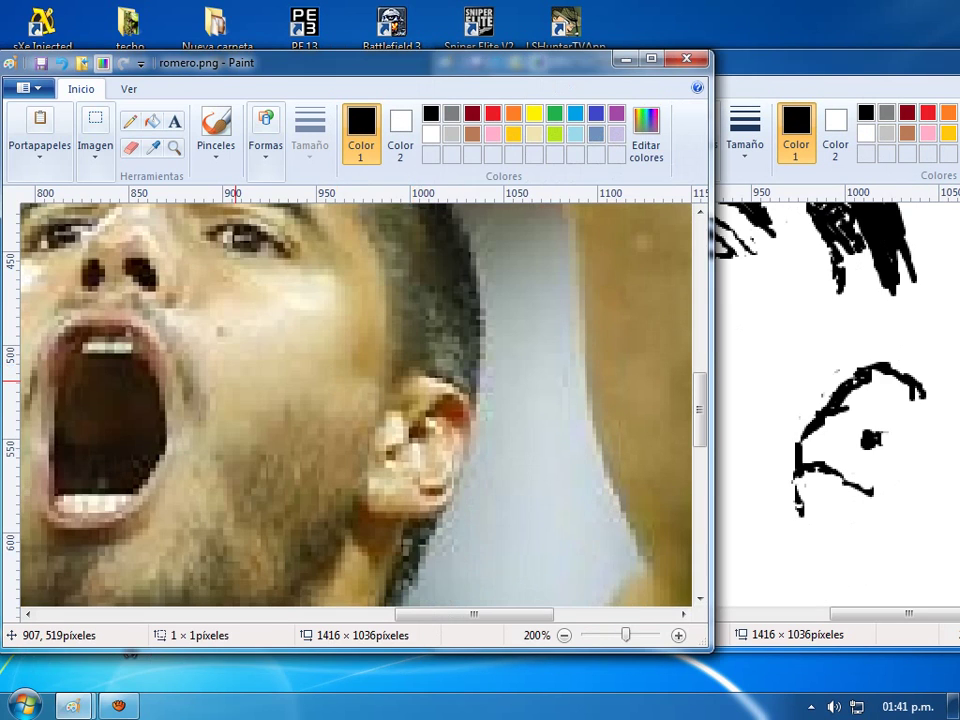
click(777, 385)
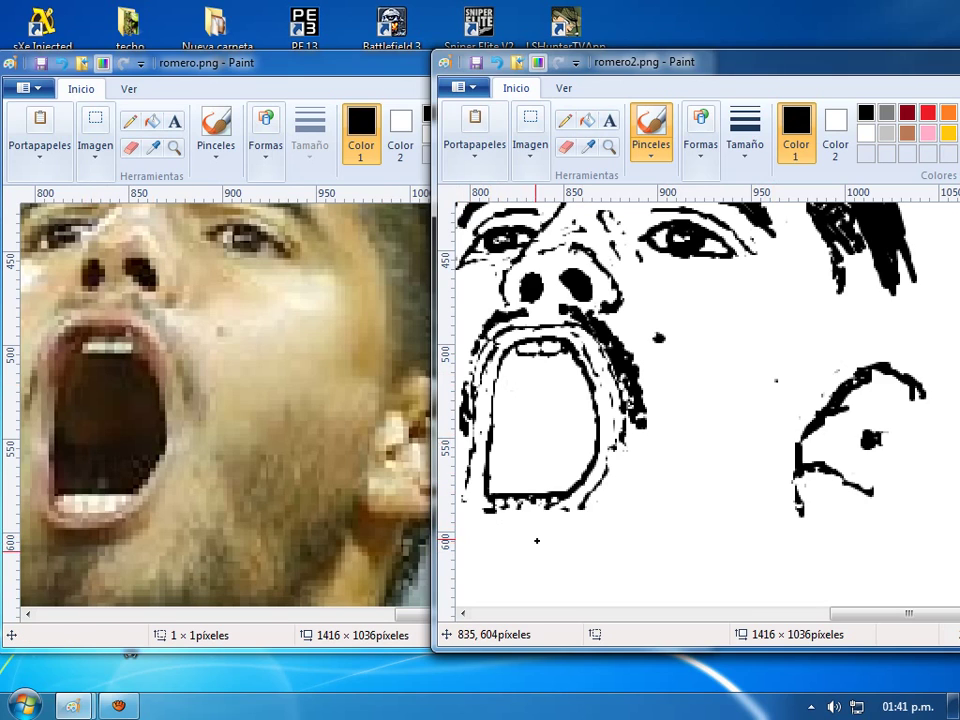
mouse_move(548, 549)
mouse_down()
mouse_move(490, 545)
mouse_move(469, 529)
mouse_up()
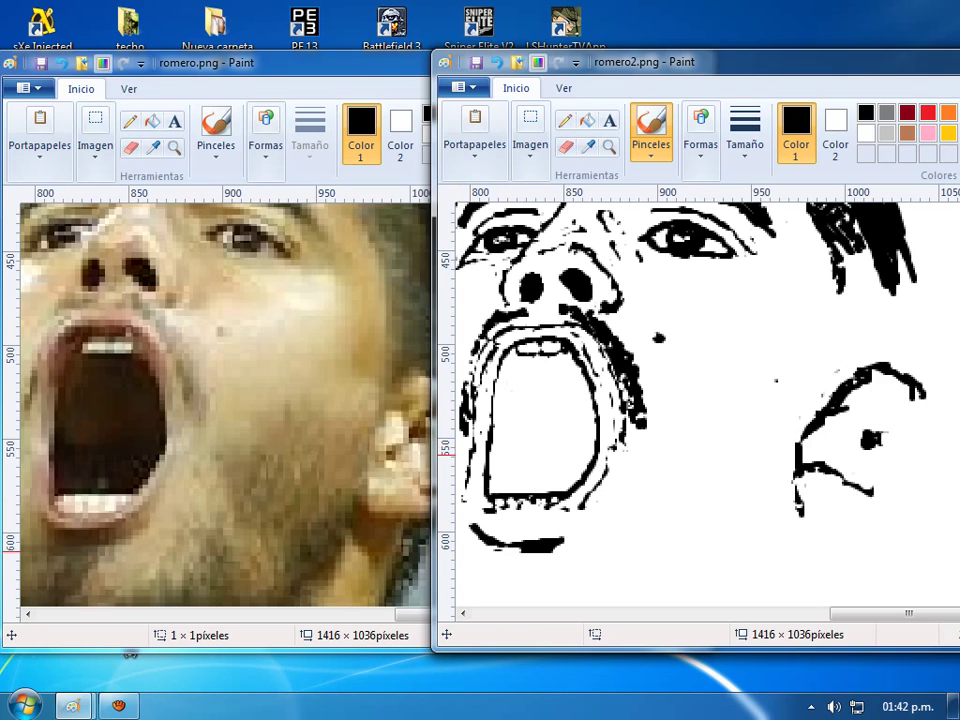
drag(465, 477, 473, 512)
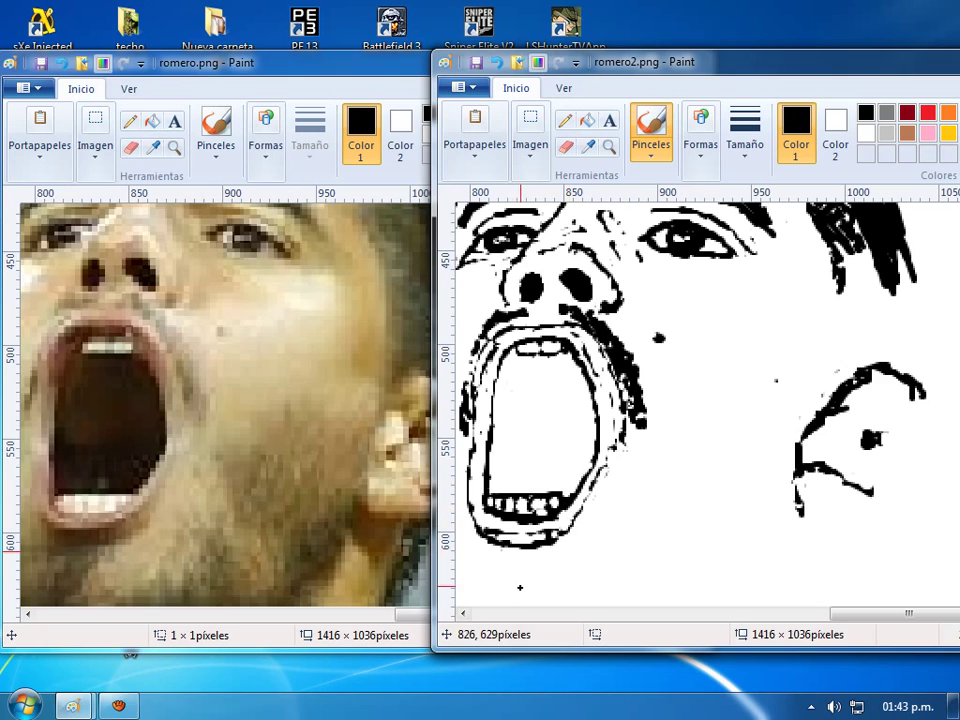
mouse_move(525, 580)
mouse_down()
mouse_move(491, 582)
mouse_move(501, 598)
mouse_move(512, 577)
mouse_move(508, 599)
mouse_move(501, 580)
mouse_move(514, 561)
mouse_move(489, 561)
mouse_move(500, 565)
mouse_move(485, 576)
mouse_move(518, 568)
mouse_move(510, 583)
mouse_move(527, 563)
mouse_move(514, 579)
mouse_move(492, 556)
mouse_up()
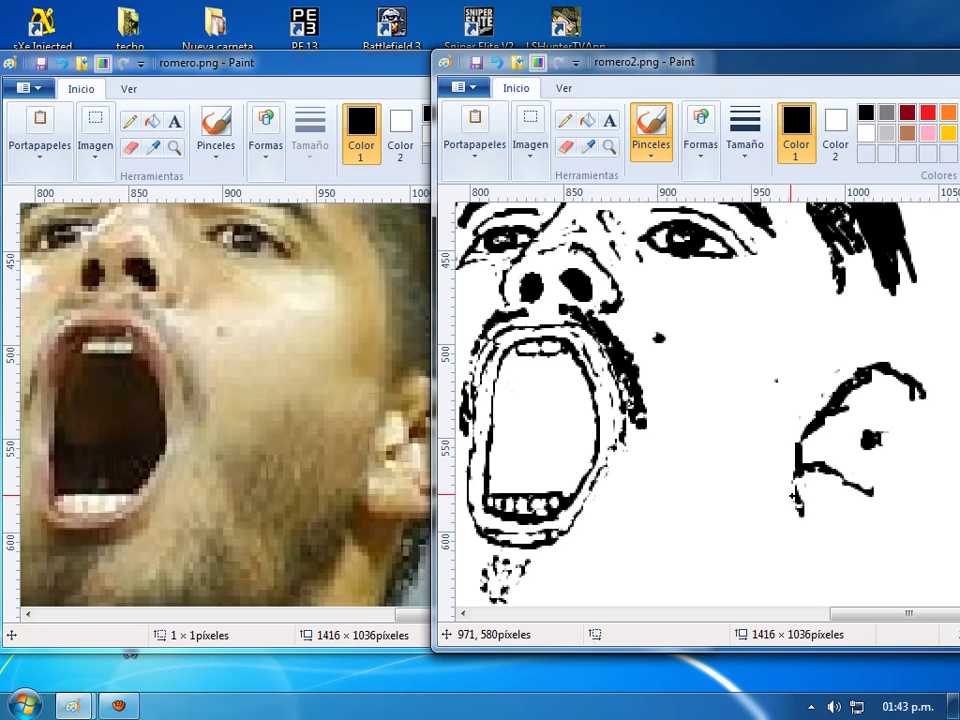
Refine the ear with a rounded earlobe, dark inner folds and a thinner curve along its upper rim
mouse_move(794, 495)
mouse_down()
mouse_move(809, 510)
mouse_move(852, 511)
mouse_move(795, 524)
mouse_move(818, 524)
mouse_move(861, 496)
mouse_move(852, 505)
mouse_move(795, 451)
mouse_move(821, 463)
mouse_move(821, 455)
mouse_move(804, 459)
mouse_up()
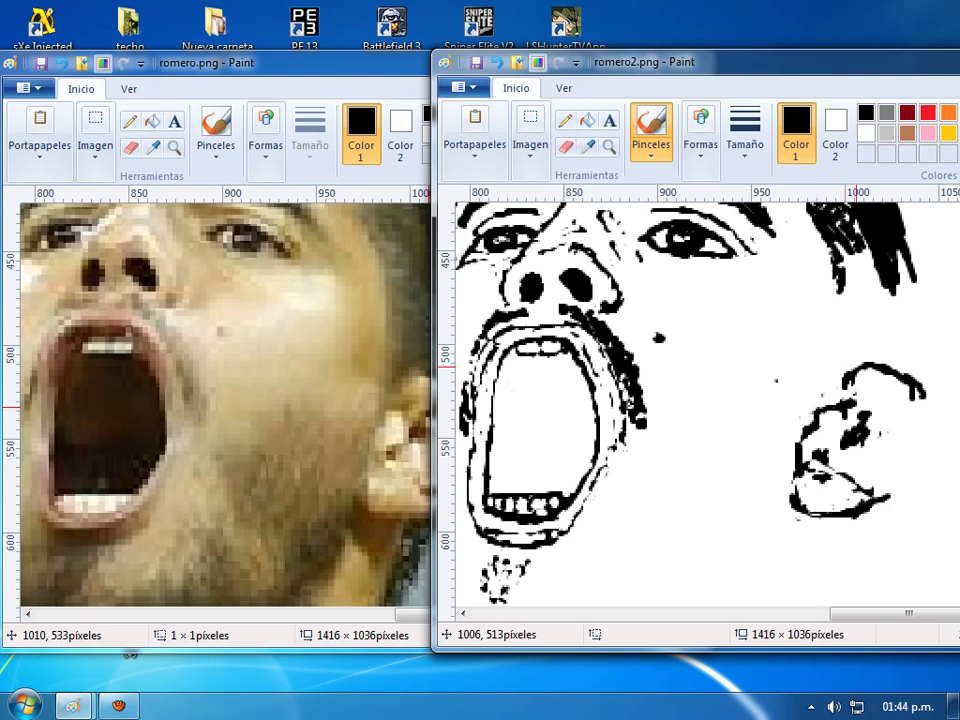
mouse_move(852, 363)
mouse_down()
mouse_move(865, 359)
mouse_move(856, 369)
mouse_move(869, 371)
mouse_up()
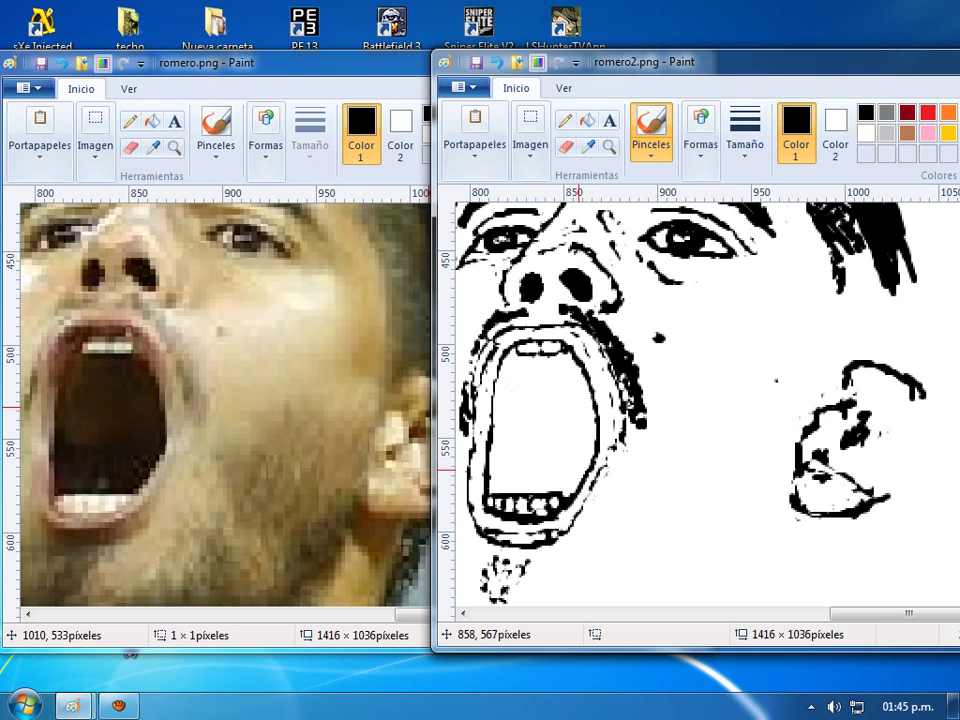
Extend the sideburn down to the ear and fill the hair above the ear with hatched black strokes
scroll(604, 430, up, 2)
click(400, 430)
scroll(375, 420, up, 2)
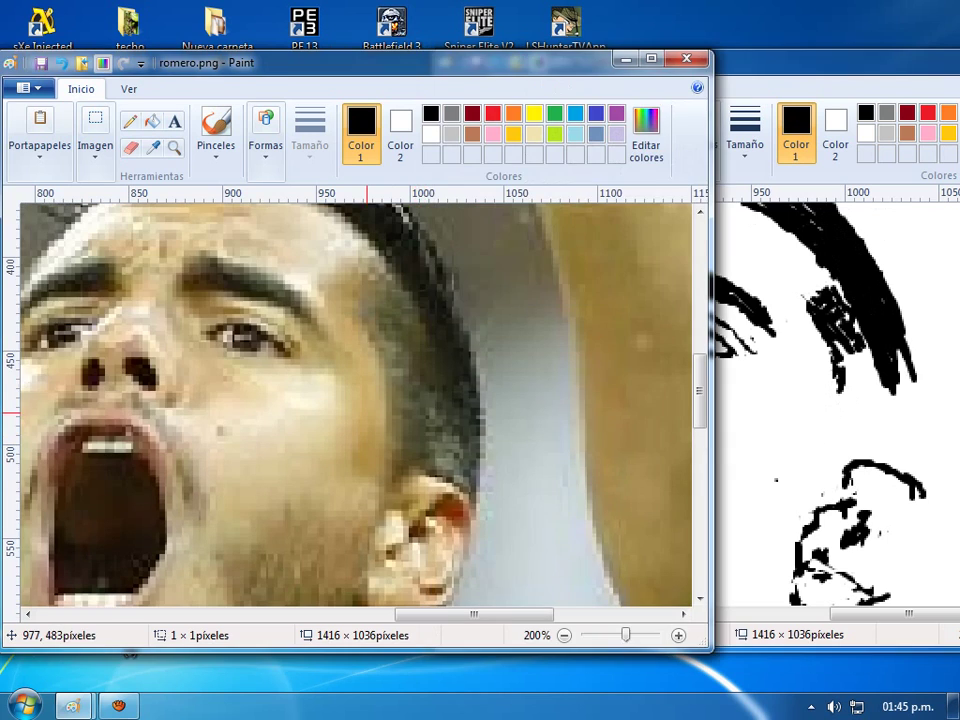
click(753, 369)
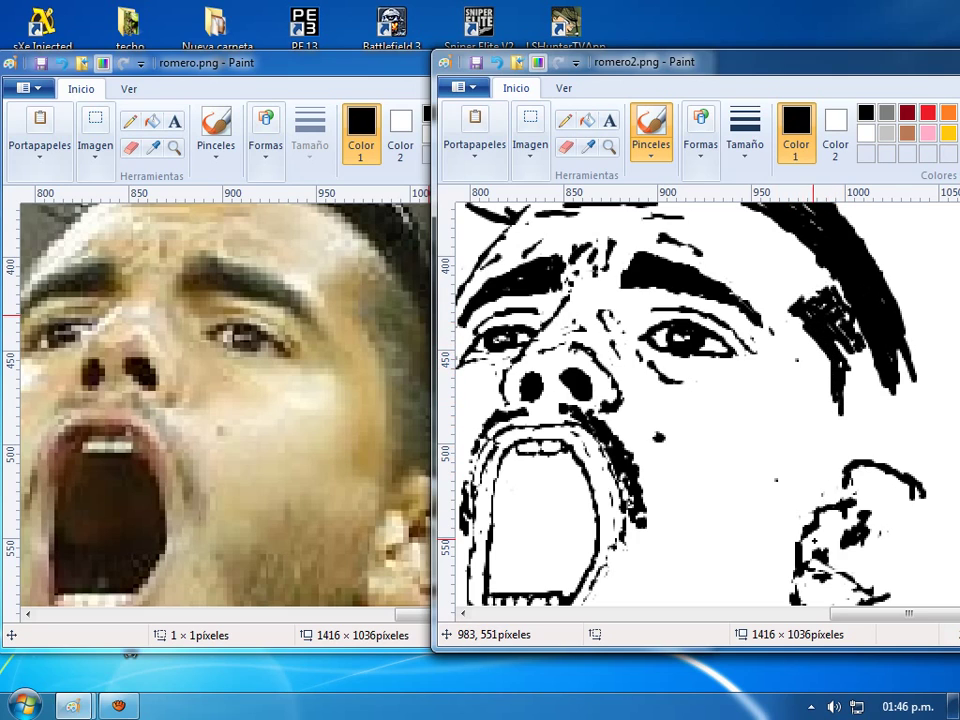
drag(823, 505, 849, 381)
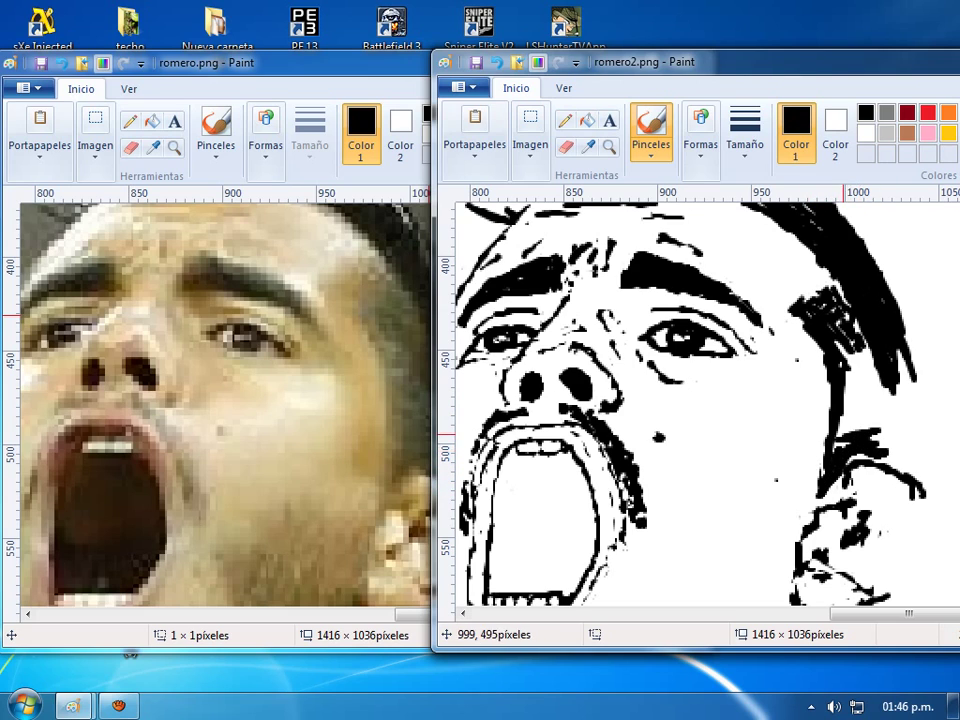
mouse_move(886, 359)
mouse_down()
mouse_move(858, 401)
mouse_move(882, 419)
mouse_move(847, 438)
mouse_move(918, 344)
mouse_up()
key(ctrl+z)
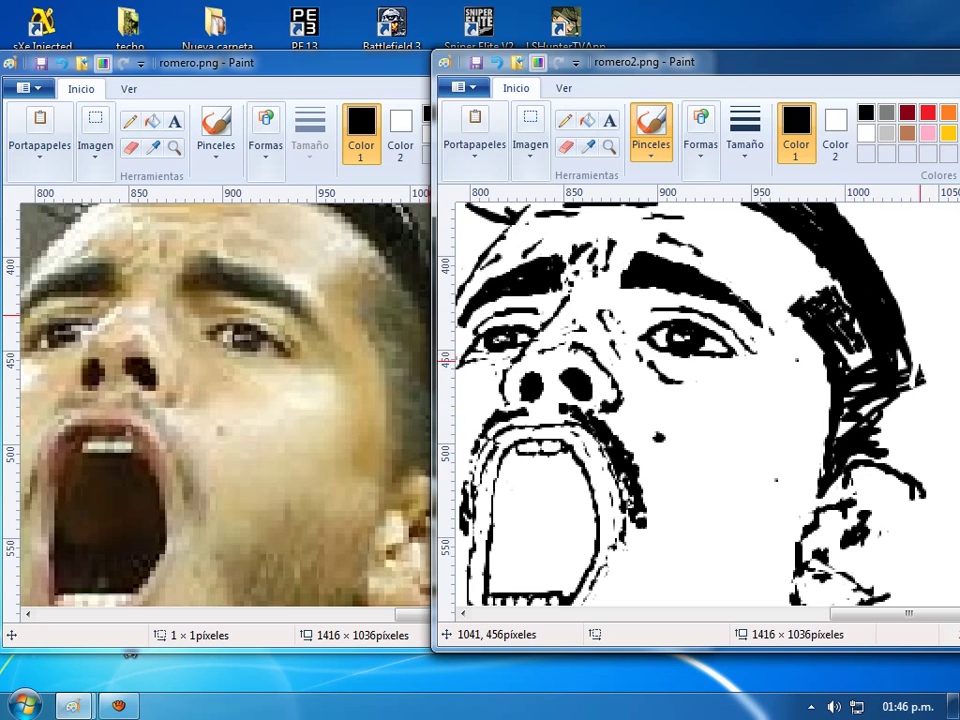
drag(909, 392, 897, 433)
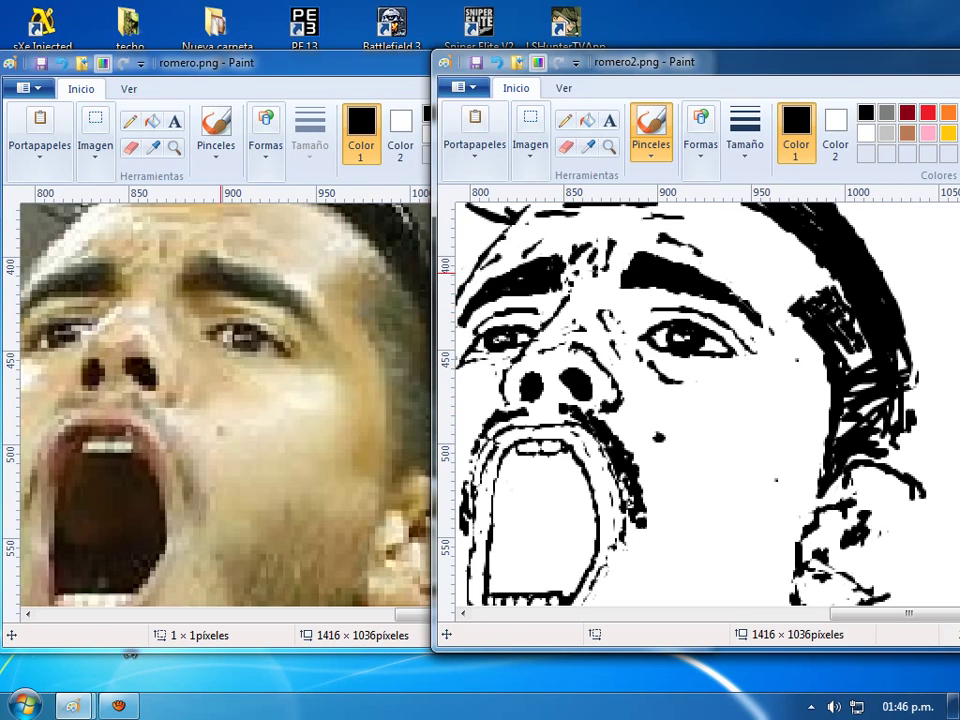
Save the drawing as a new PNG file named romero3.png
click(456, 87)
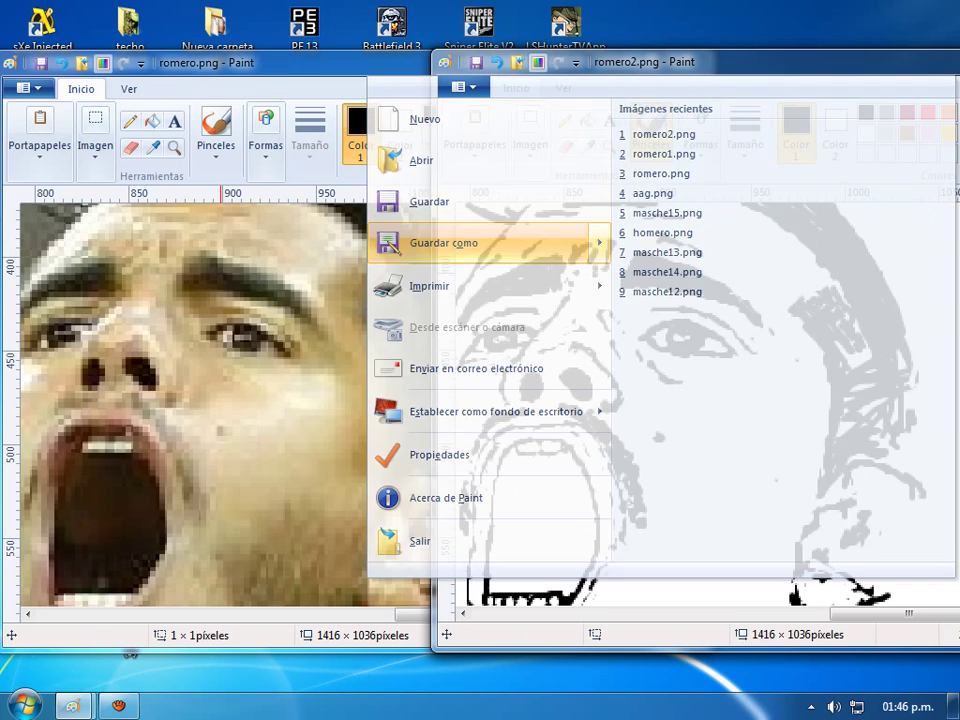
click(430, 285)
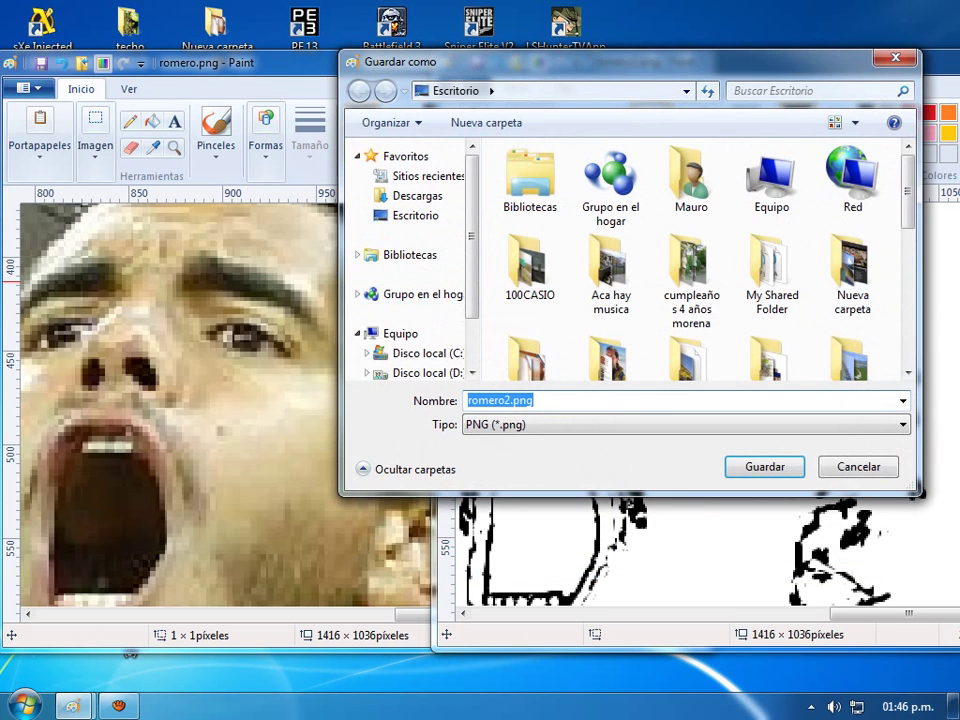
click(497, 400)
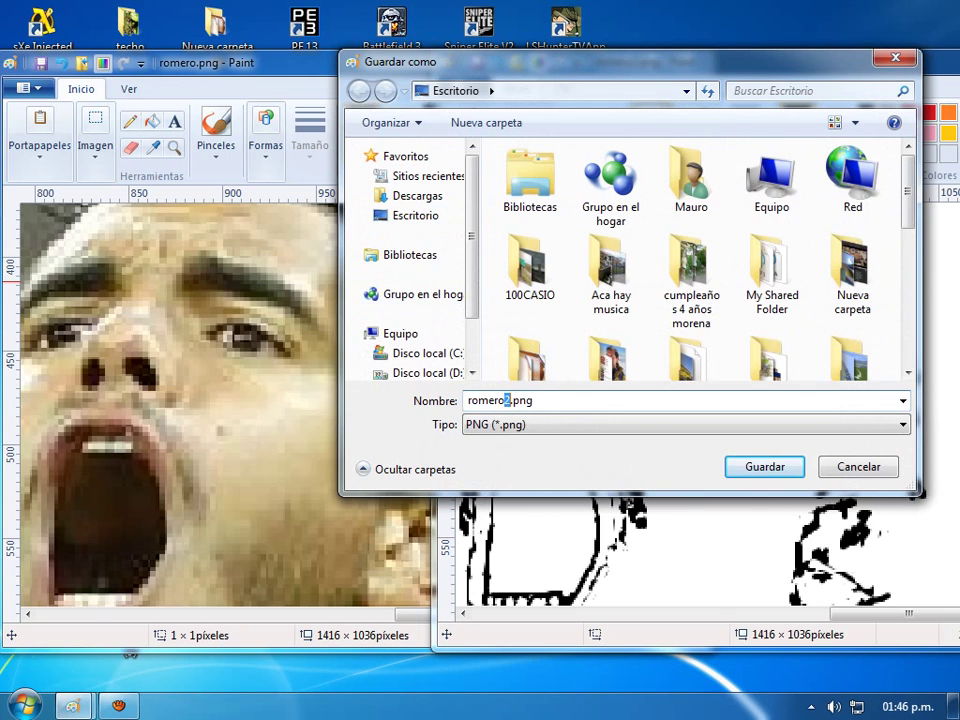
click(765, 467)
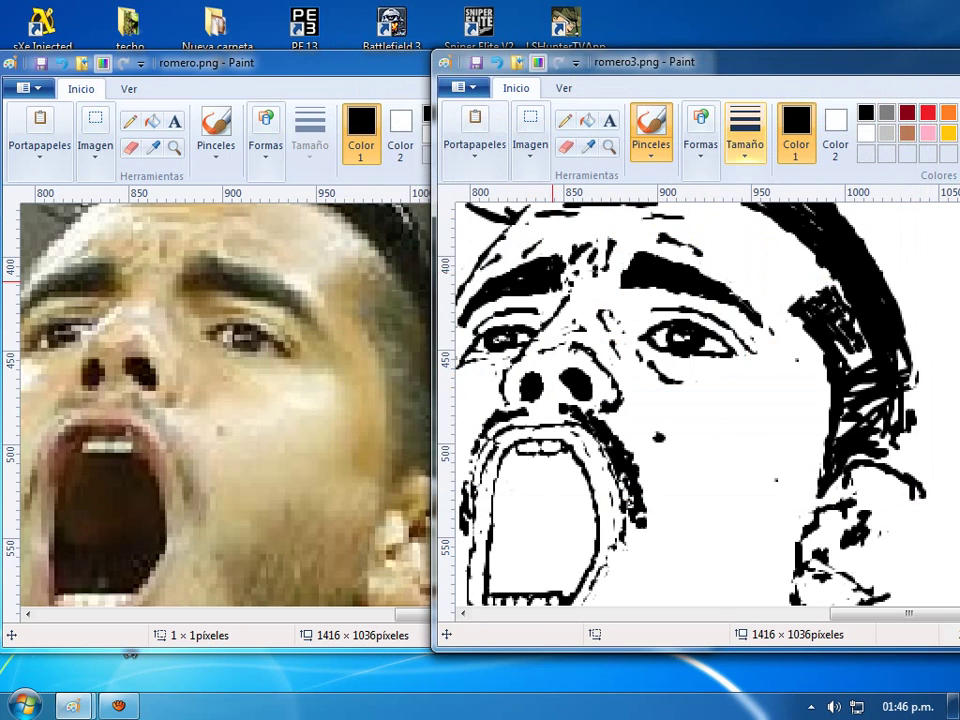
key(alt+Tab)
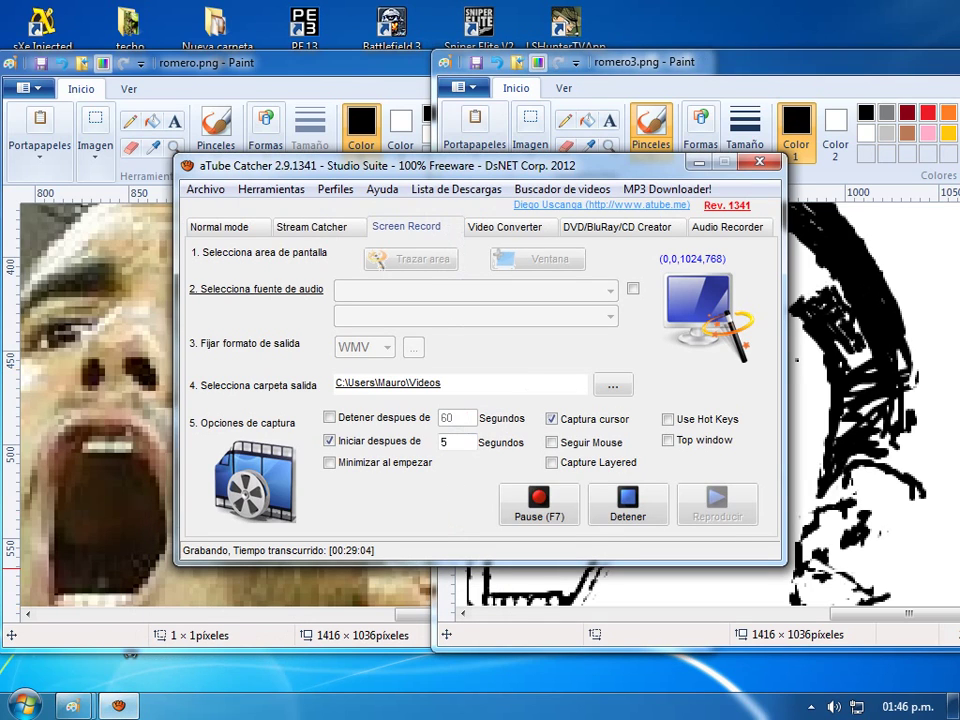